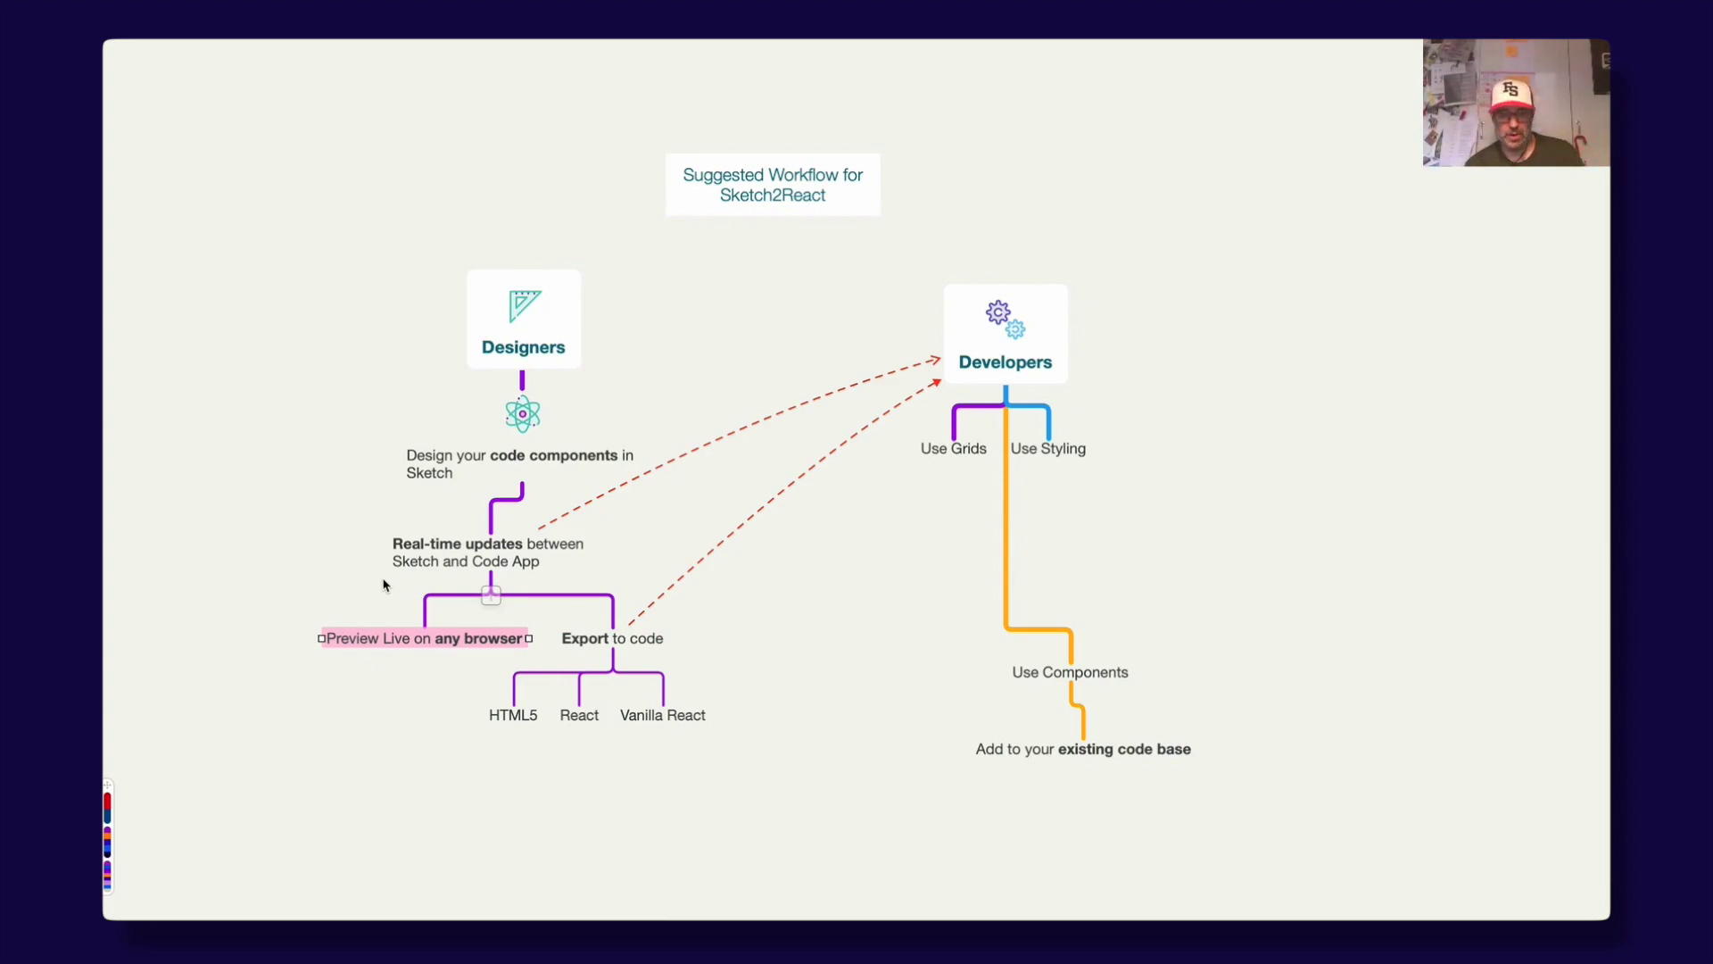
Step: Clear the diagram selection, then select the Menu button symbol on Sketch's Start page
left_click(308, 453)
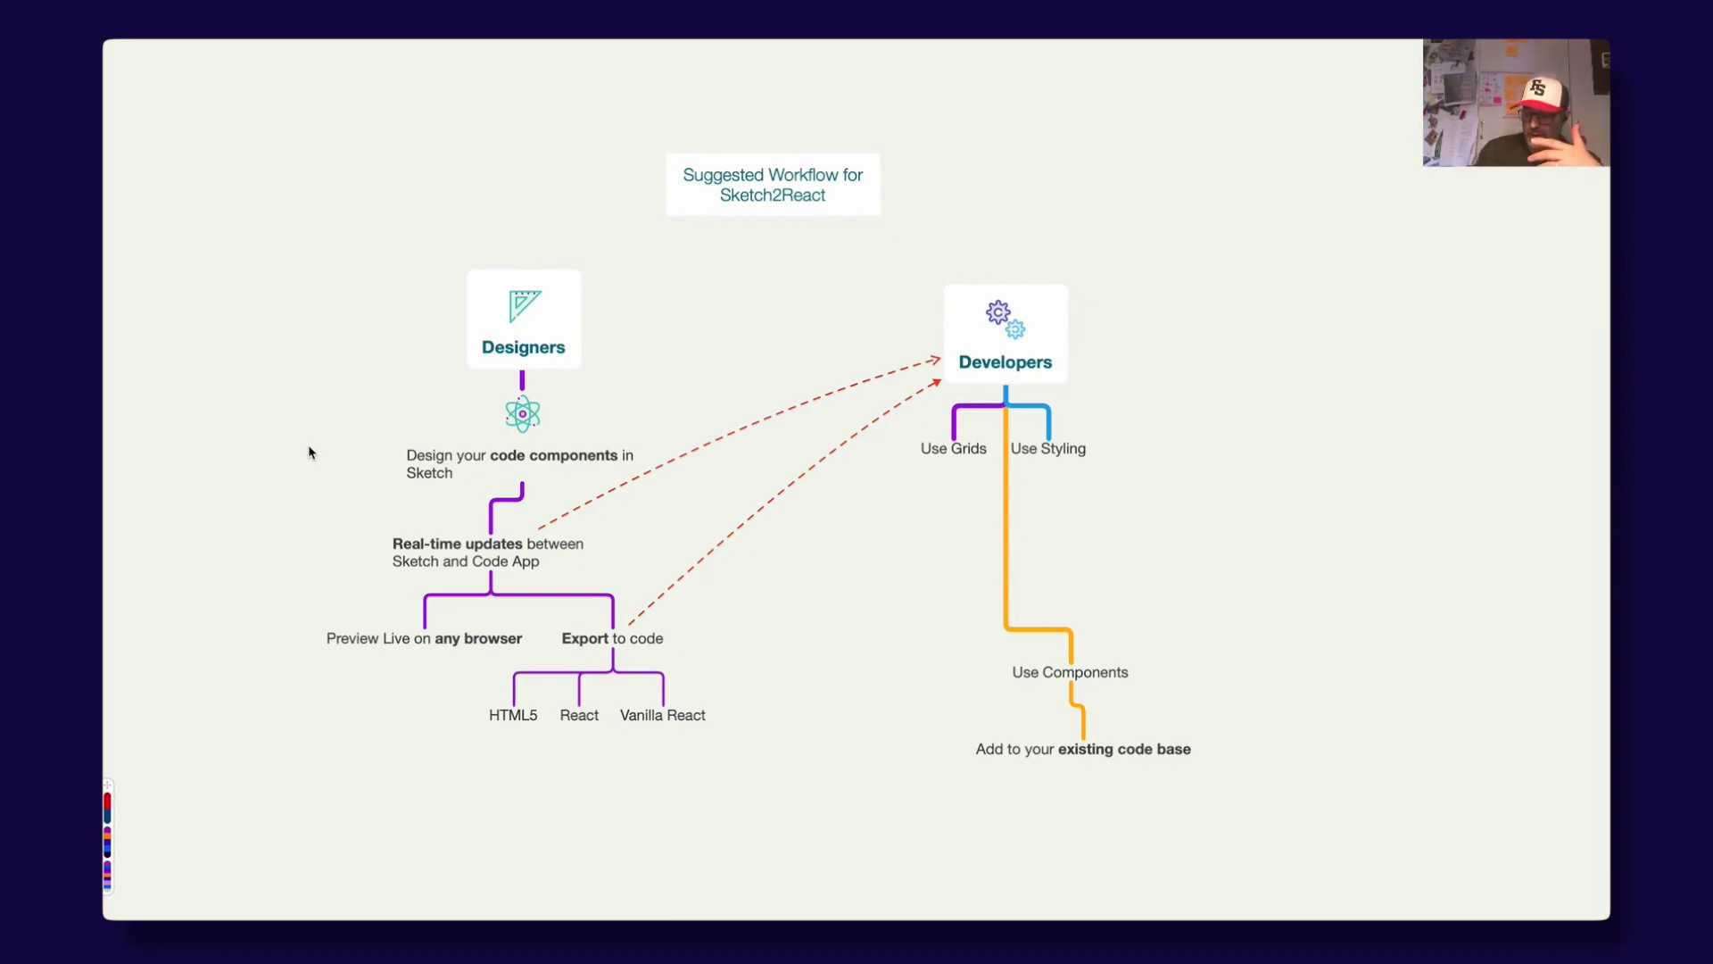
left_click(535, 346)
left_click(406, 258)
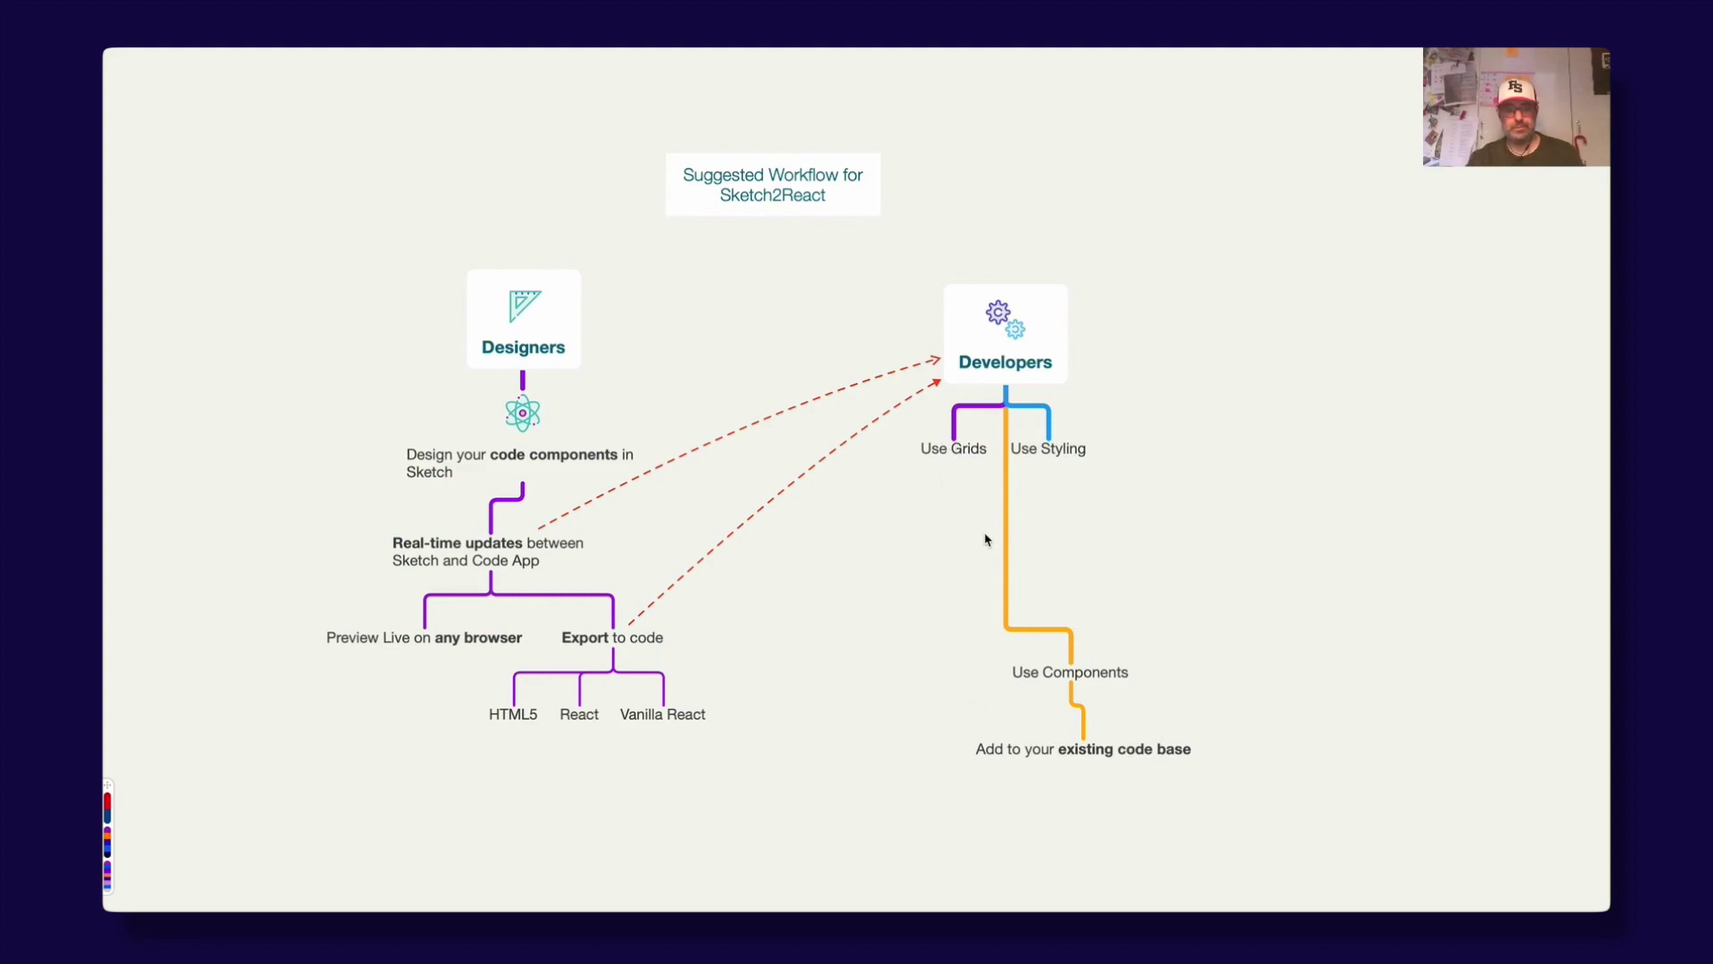
key("super+Tab")
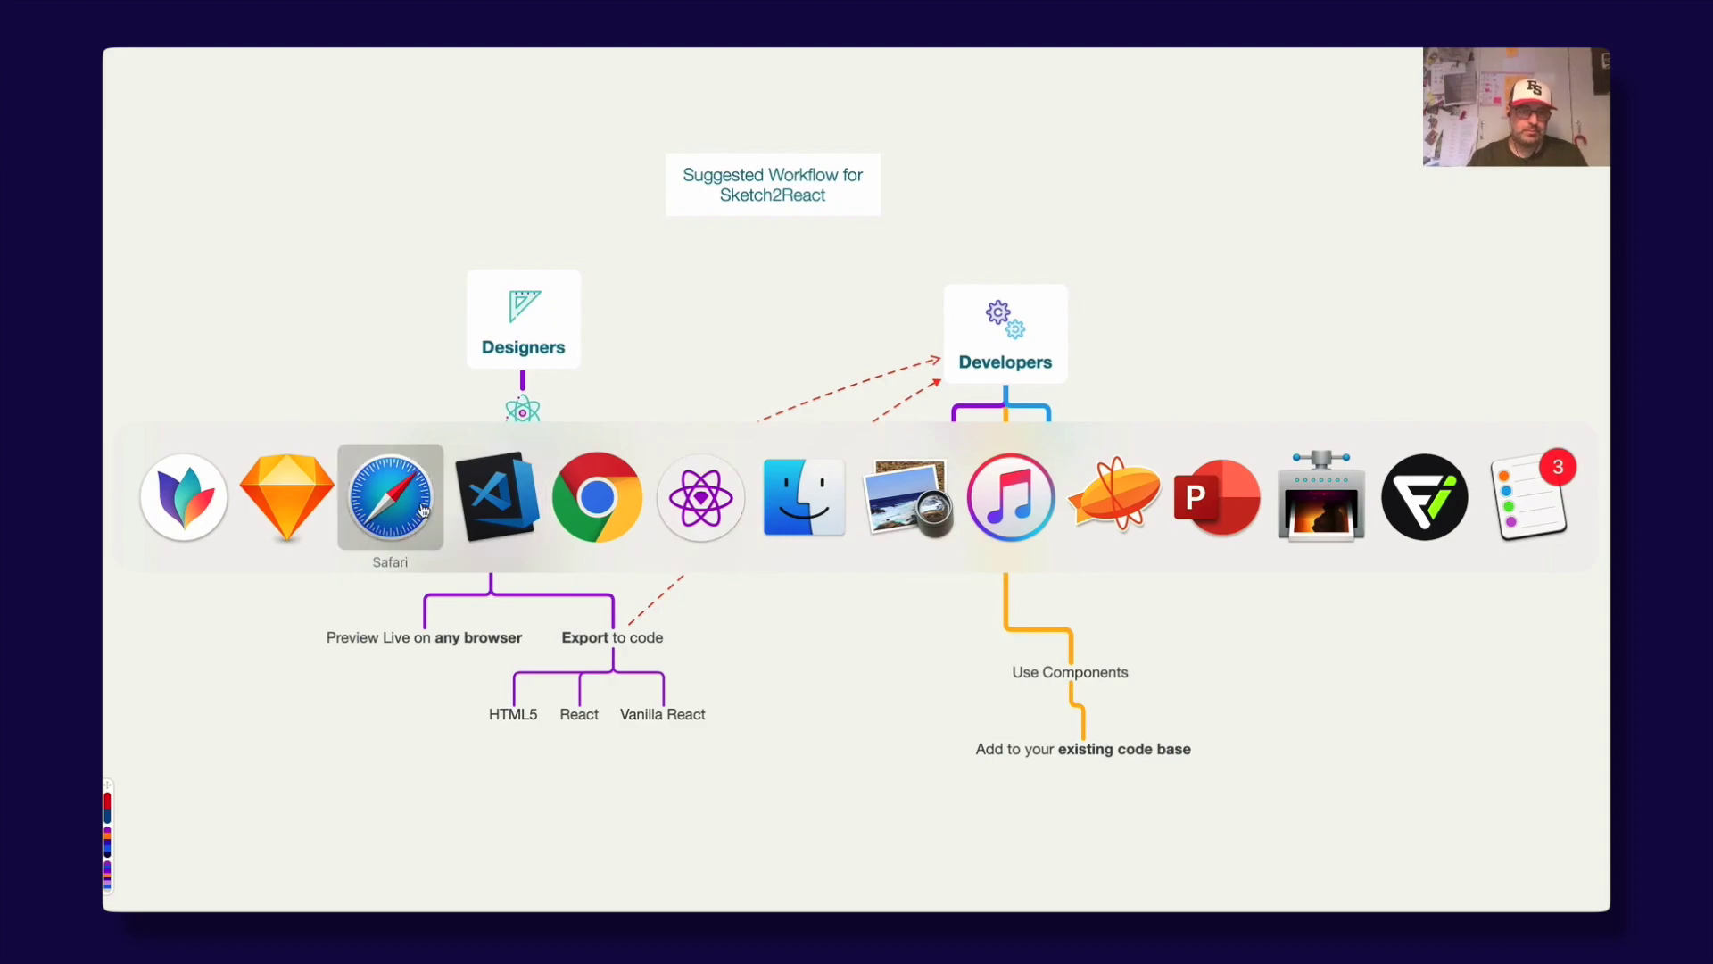
left_click(296, 498)
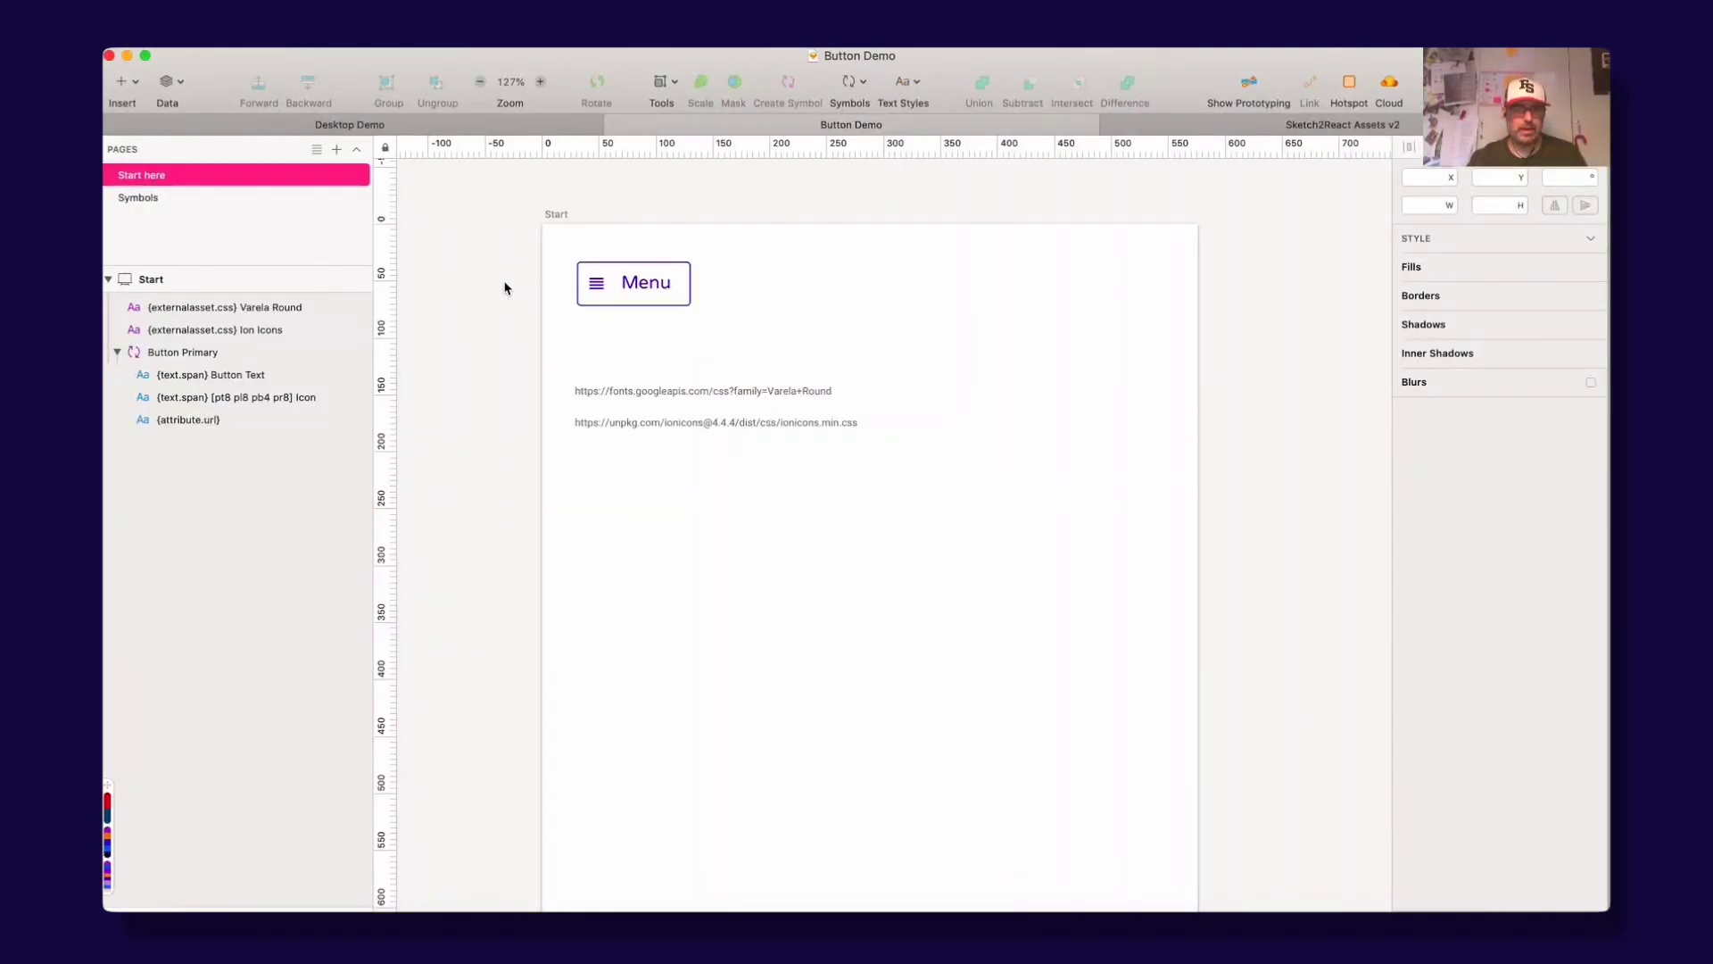
left_click(589, 300)
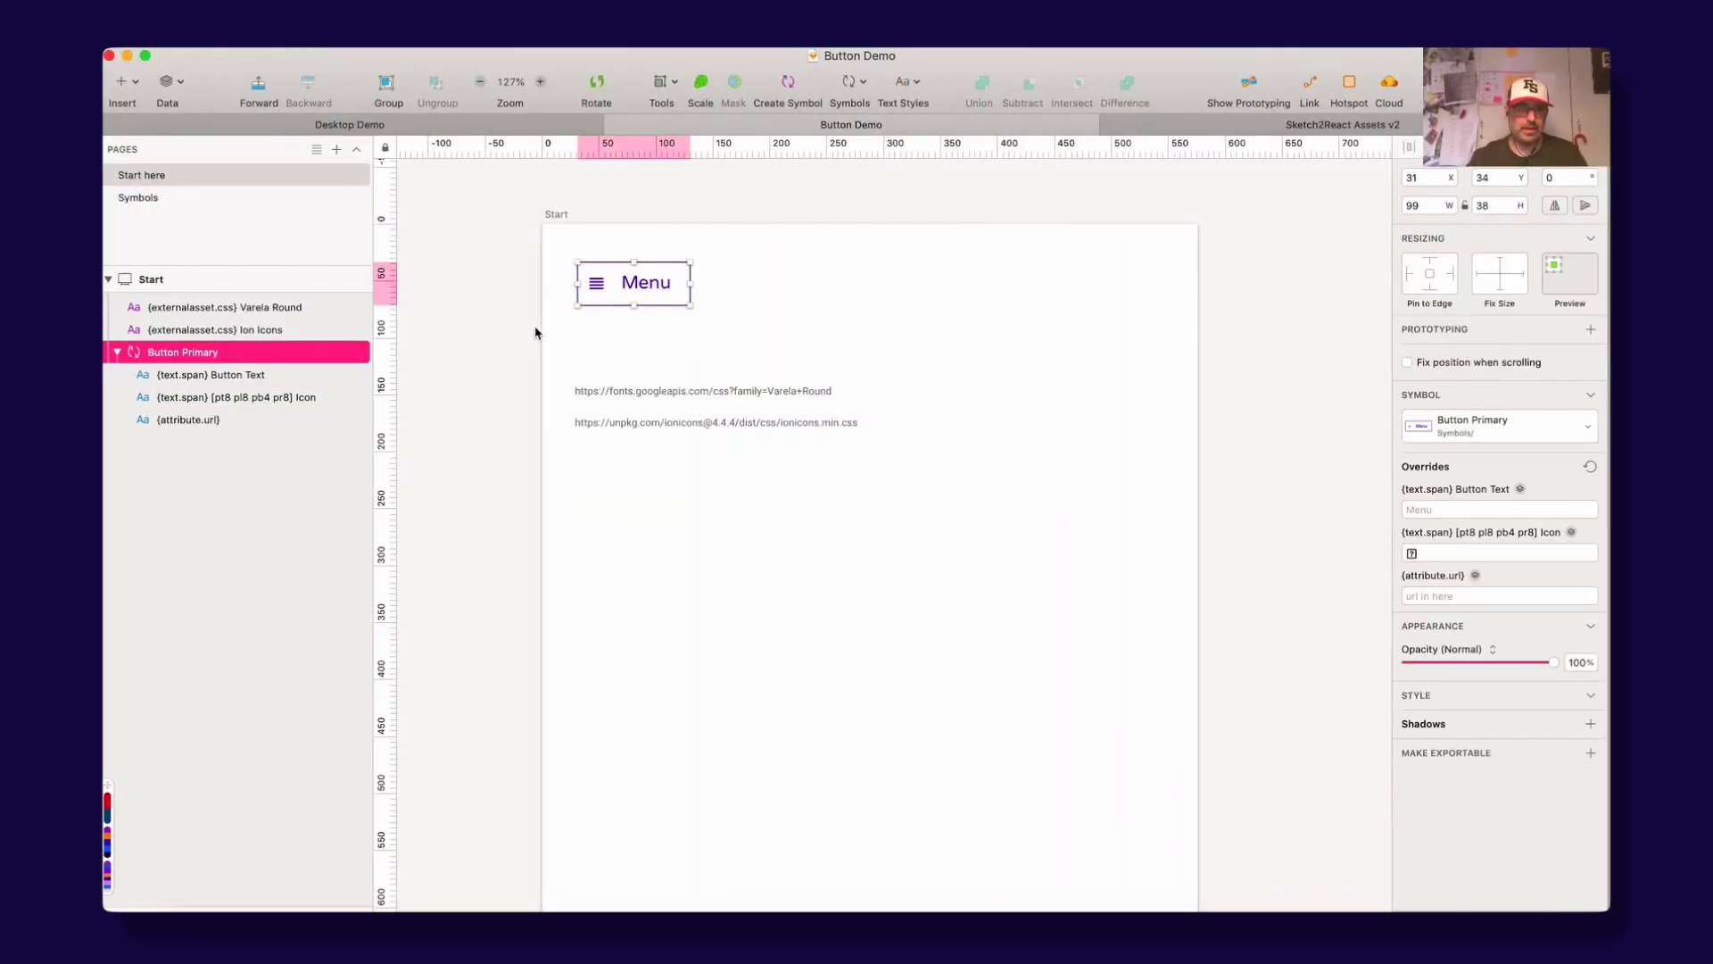
scroll(700, 338, "right", 1)
scroll(701, 339, "right", 3)
scroll(681, 362, "left", 1)
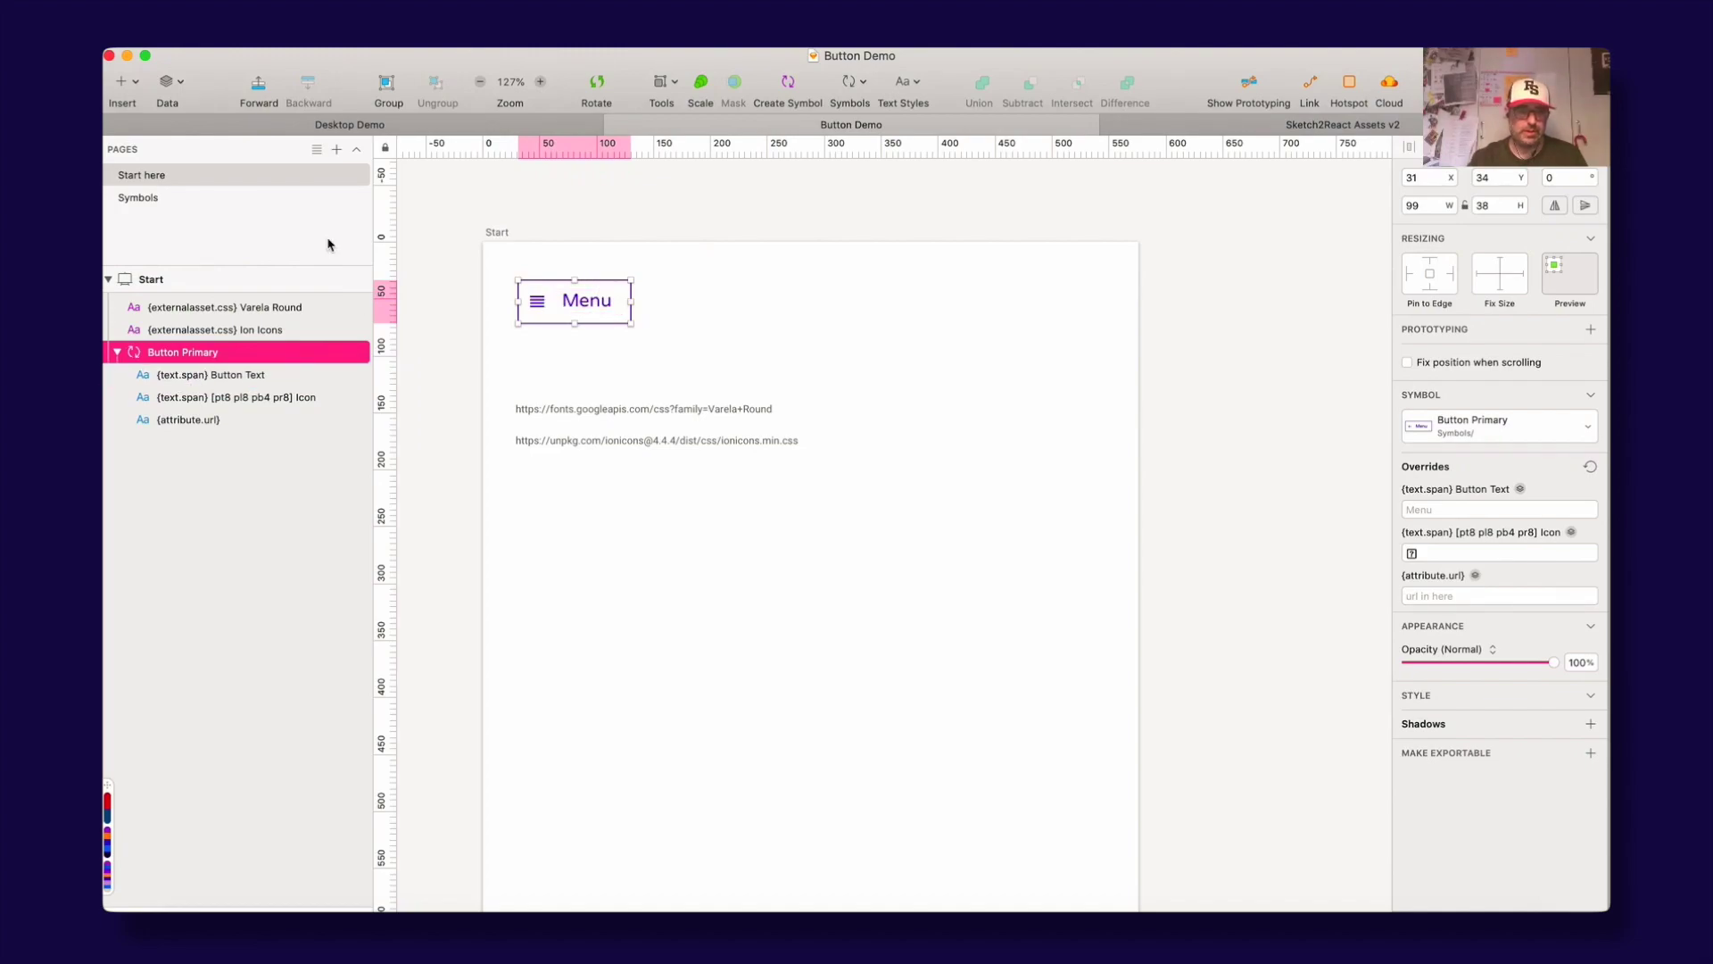
Step: Inspect the Button Primary symbol master up close, then return to the Menu instance for live preview
left_click(598, 294)
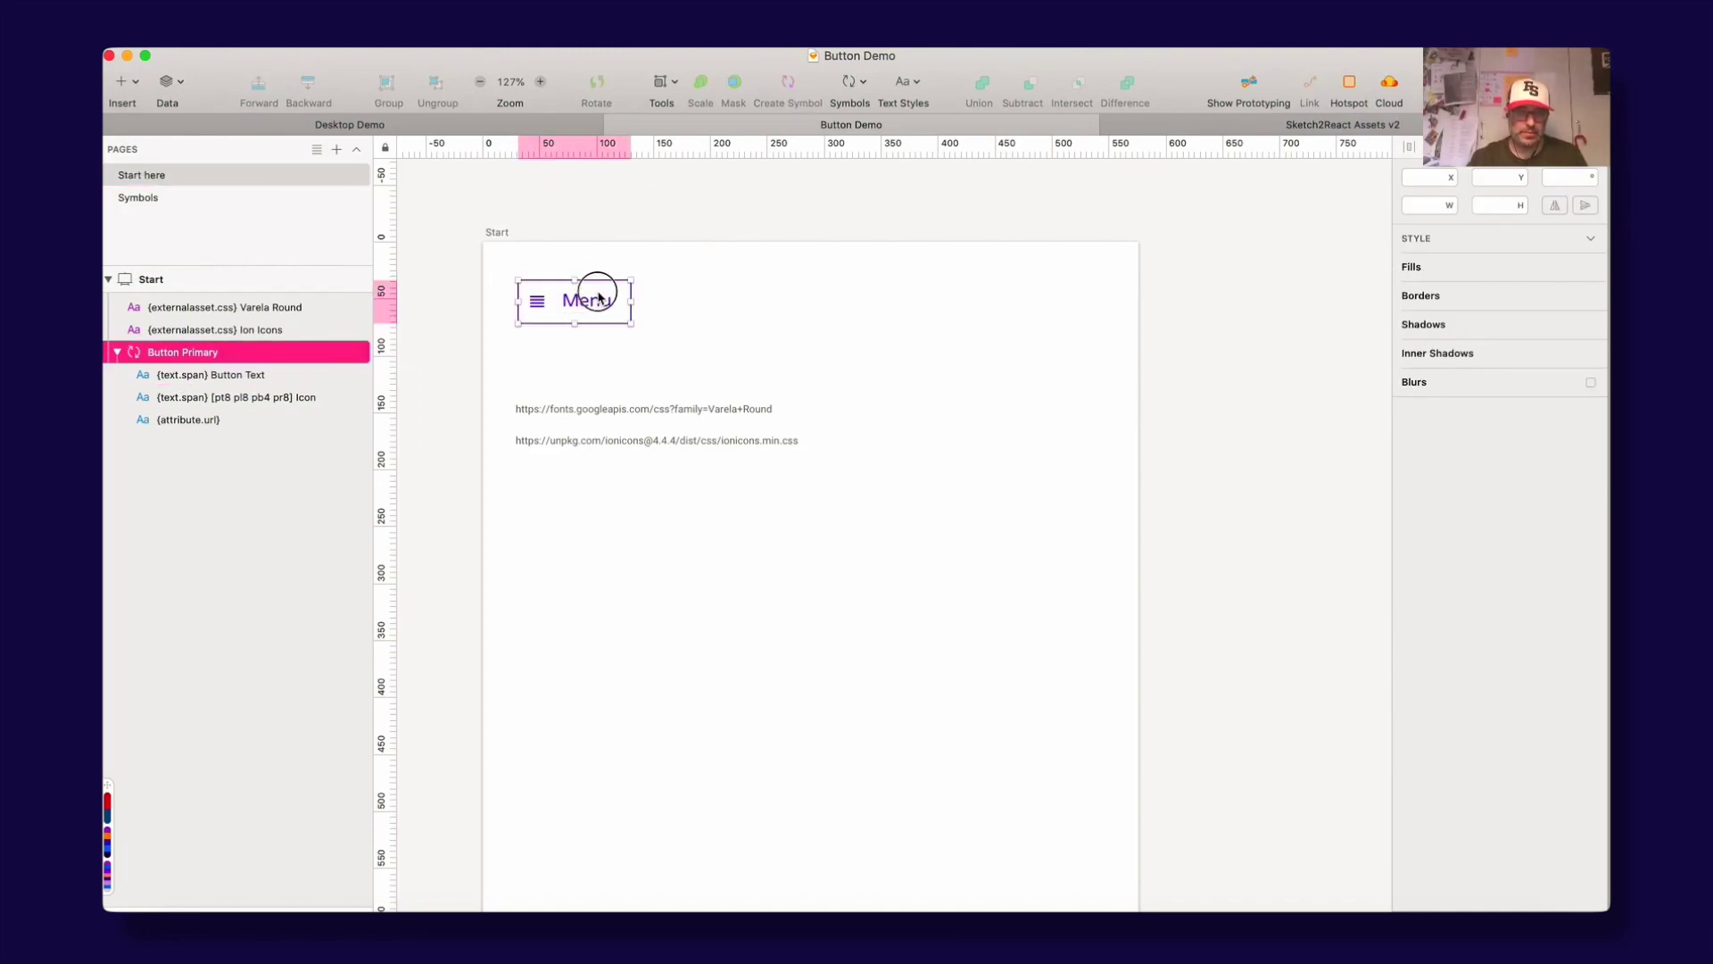
double_click(598, 294)
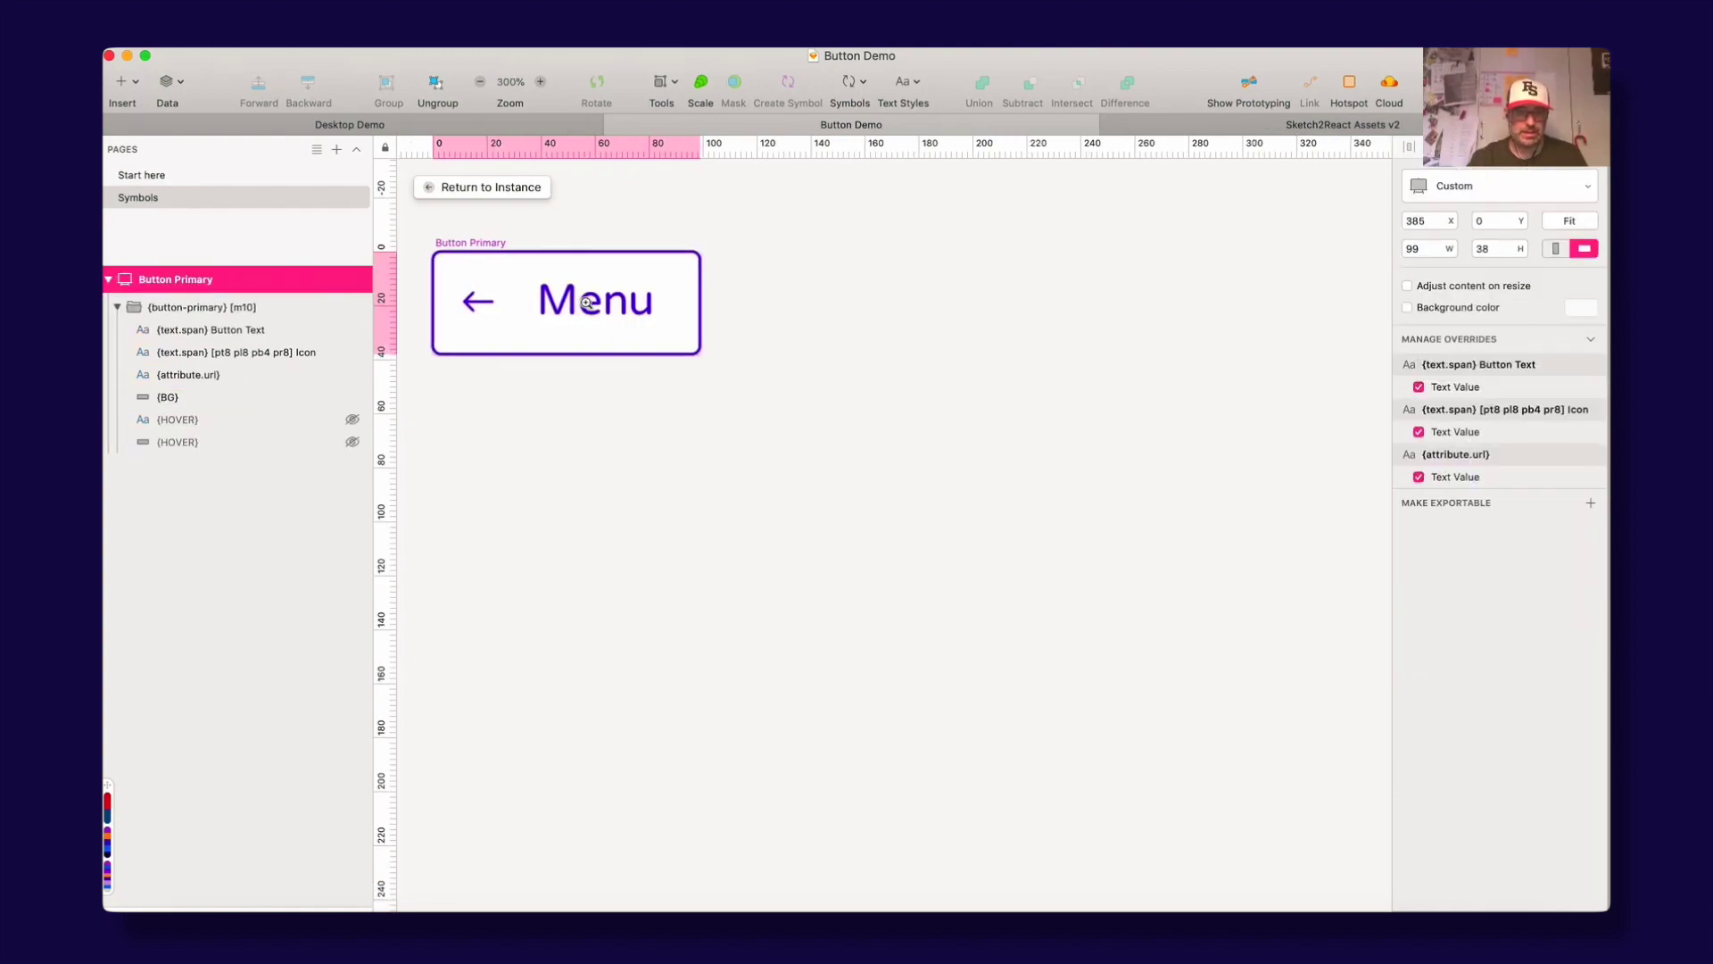
left_click(586, 303)
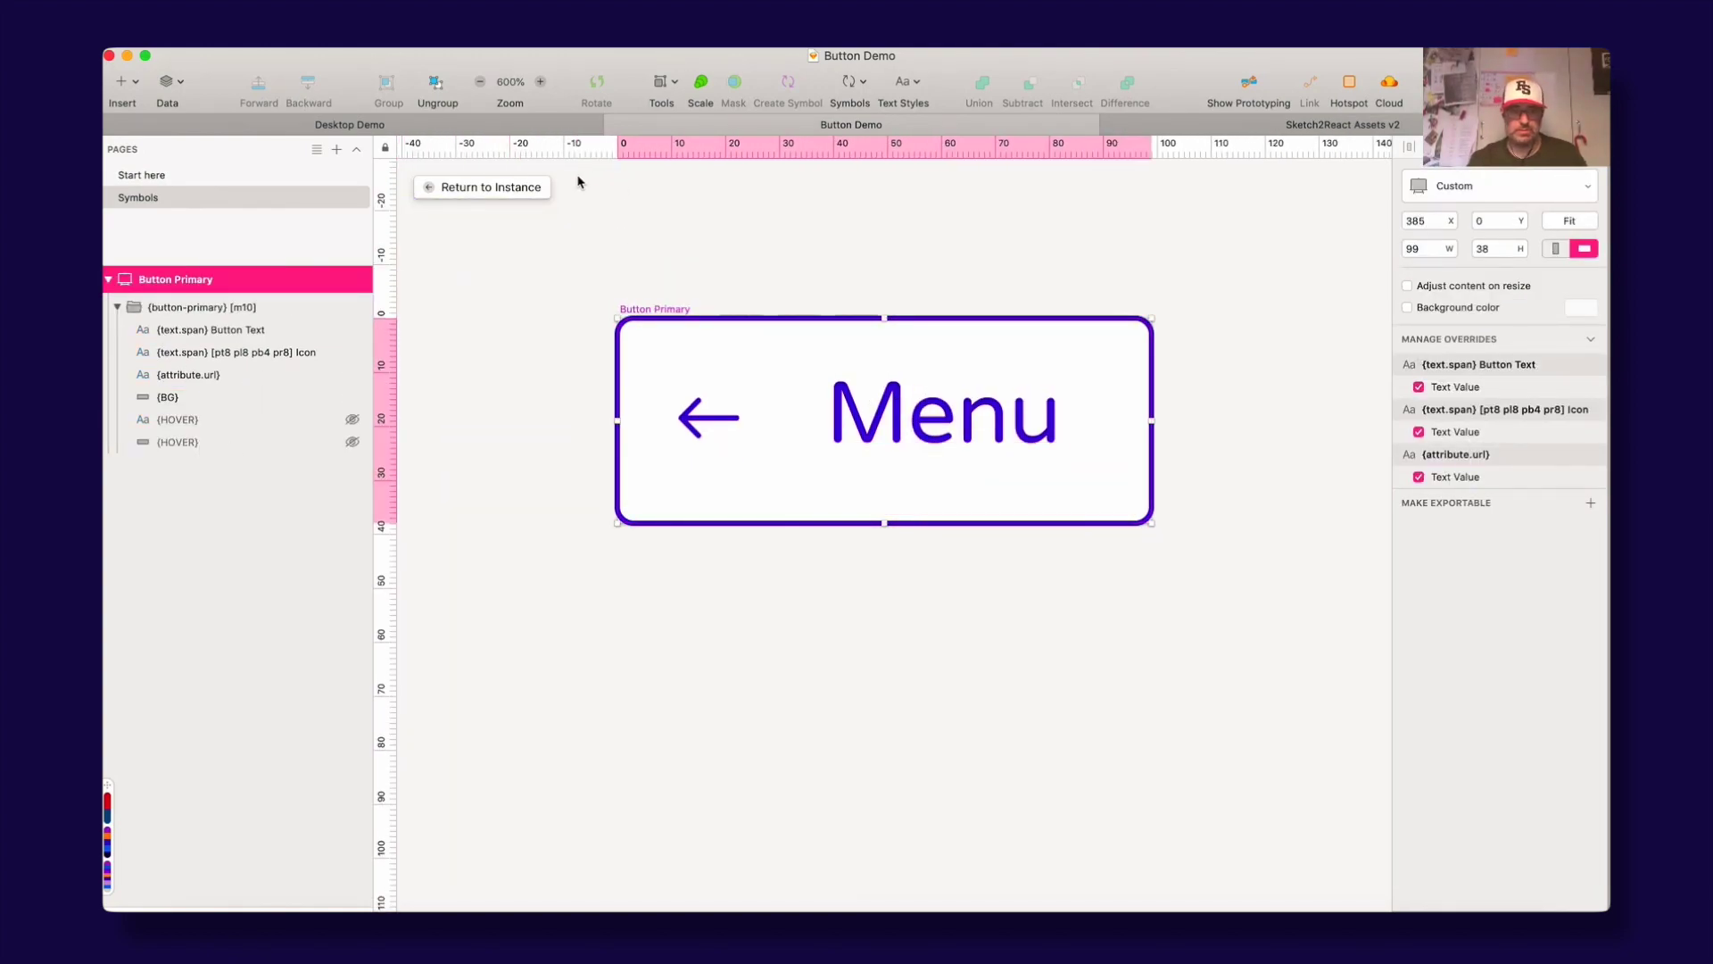
left_click(488, 186)
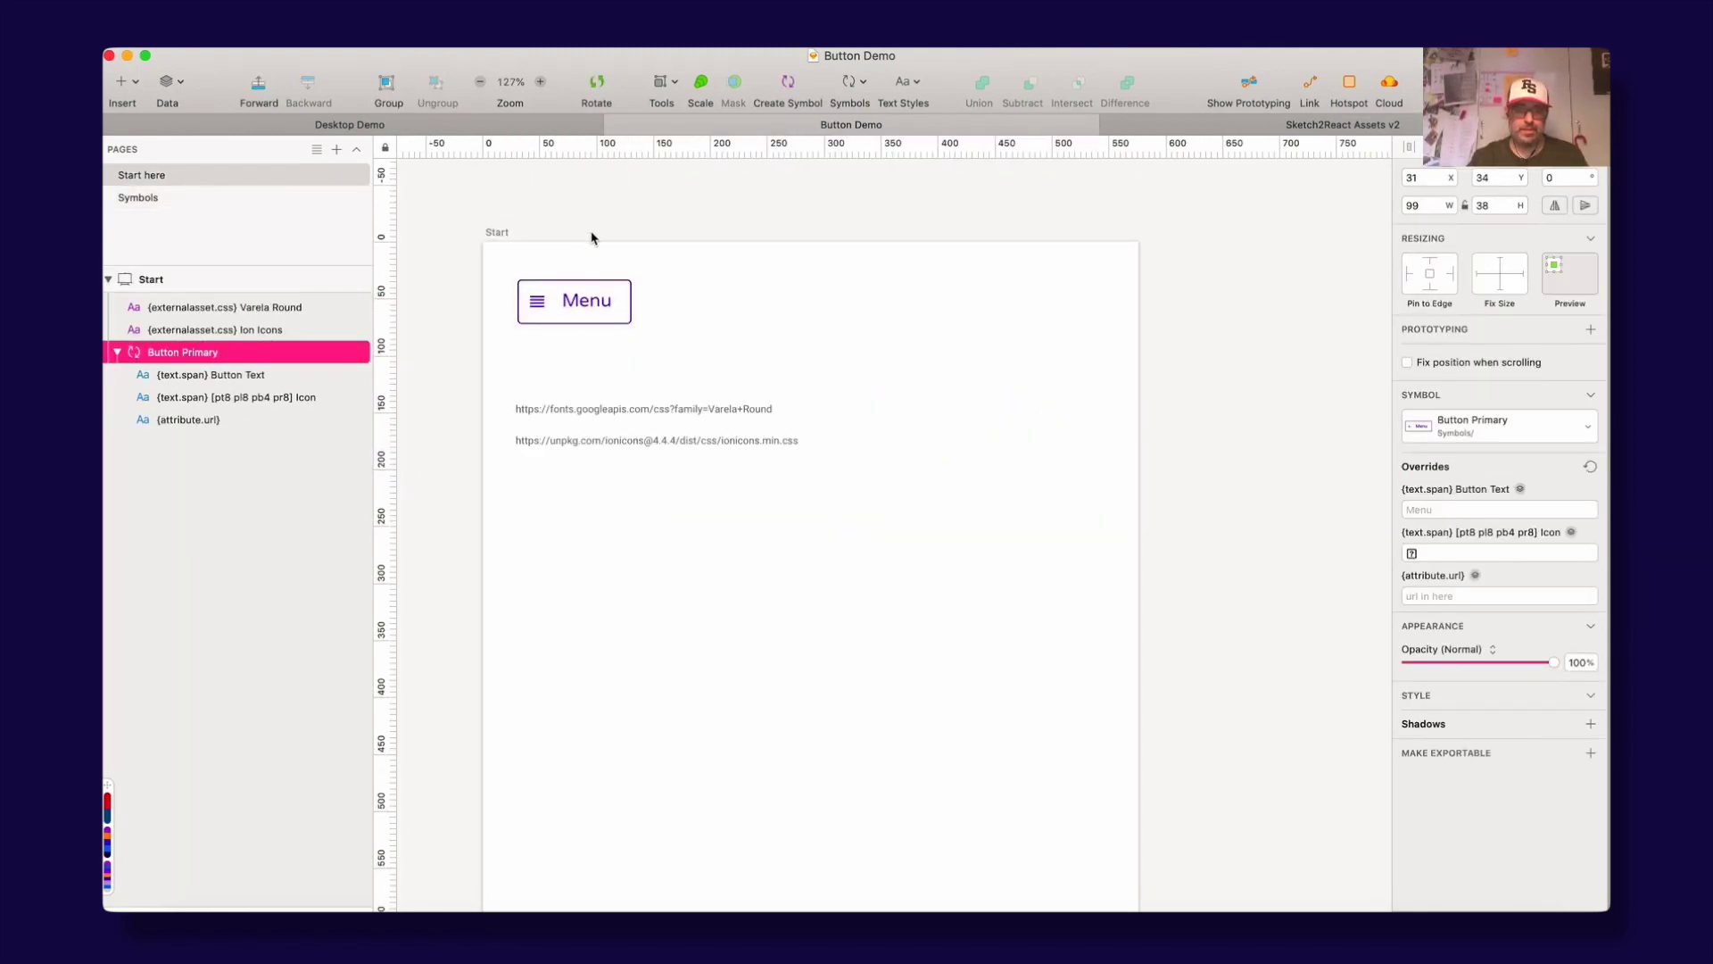
key("super+Tab")
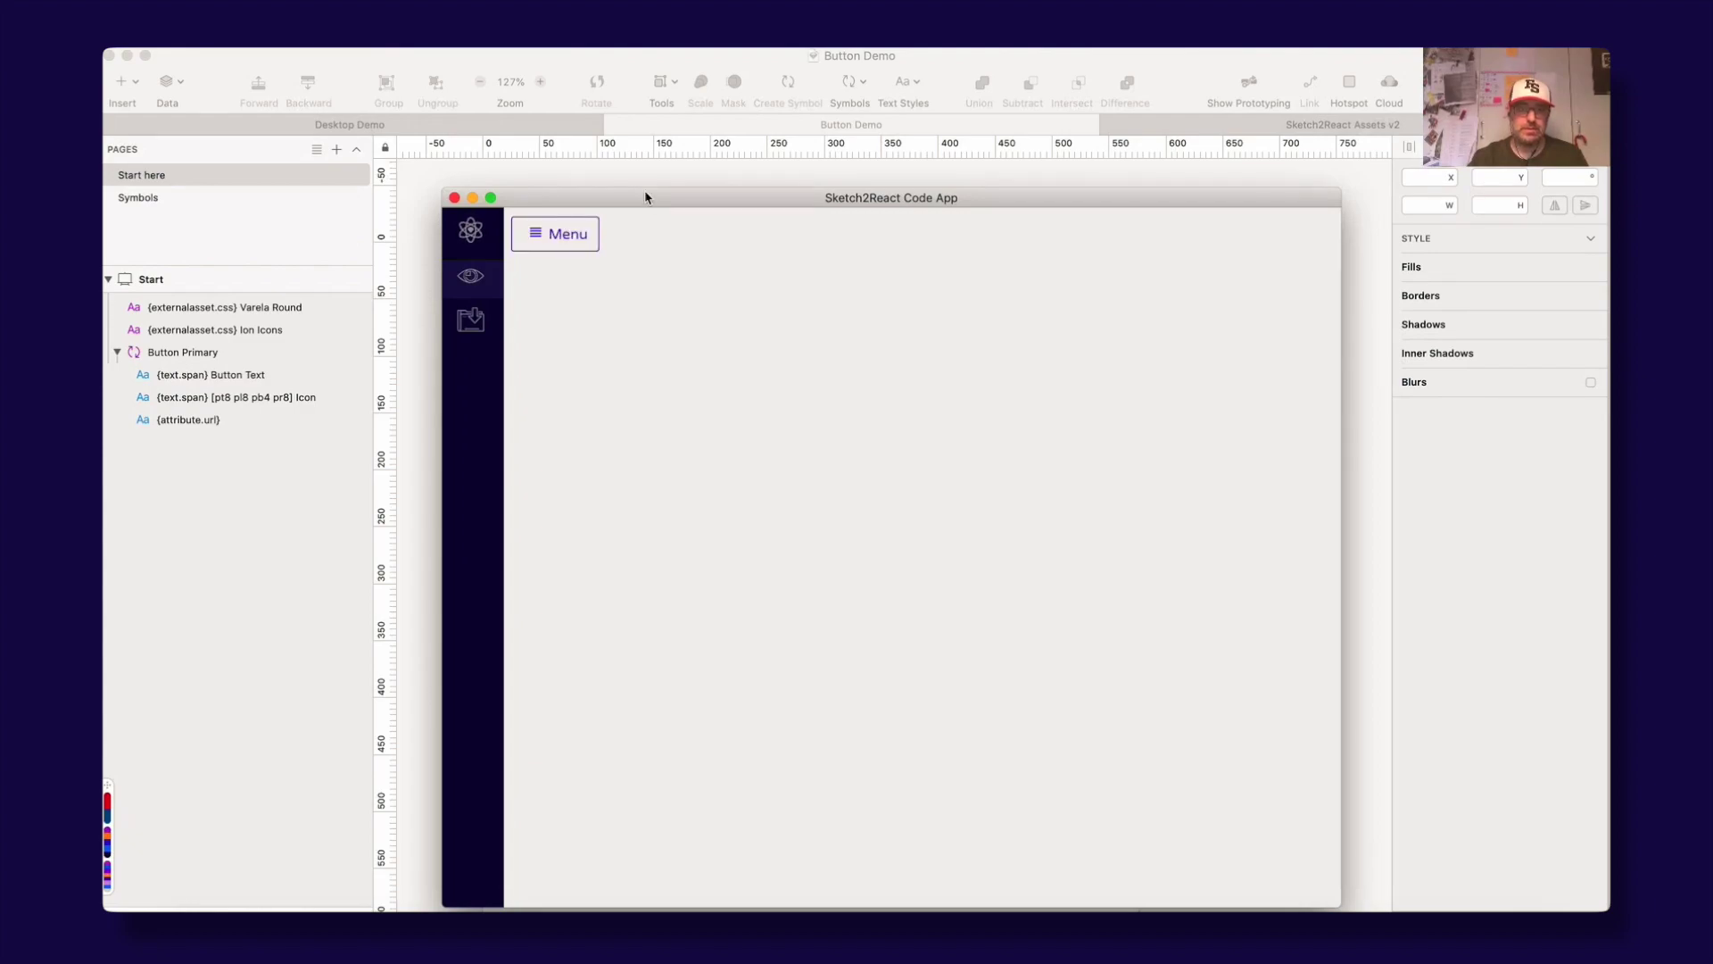
Step: Reselect the Menu symbol in Sketch and show its HTML, React and Vanilla React export options
left_click_drag(645, 197, 616, 184)
left_click(549, 324)
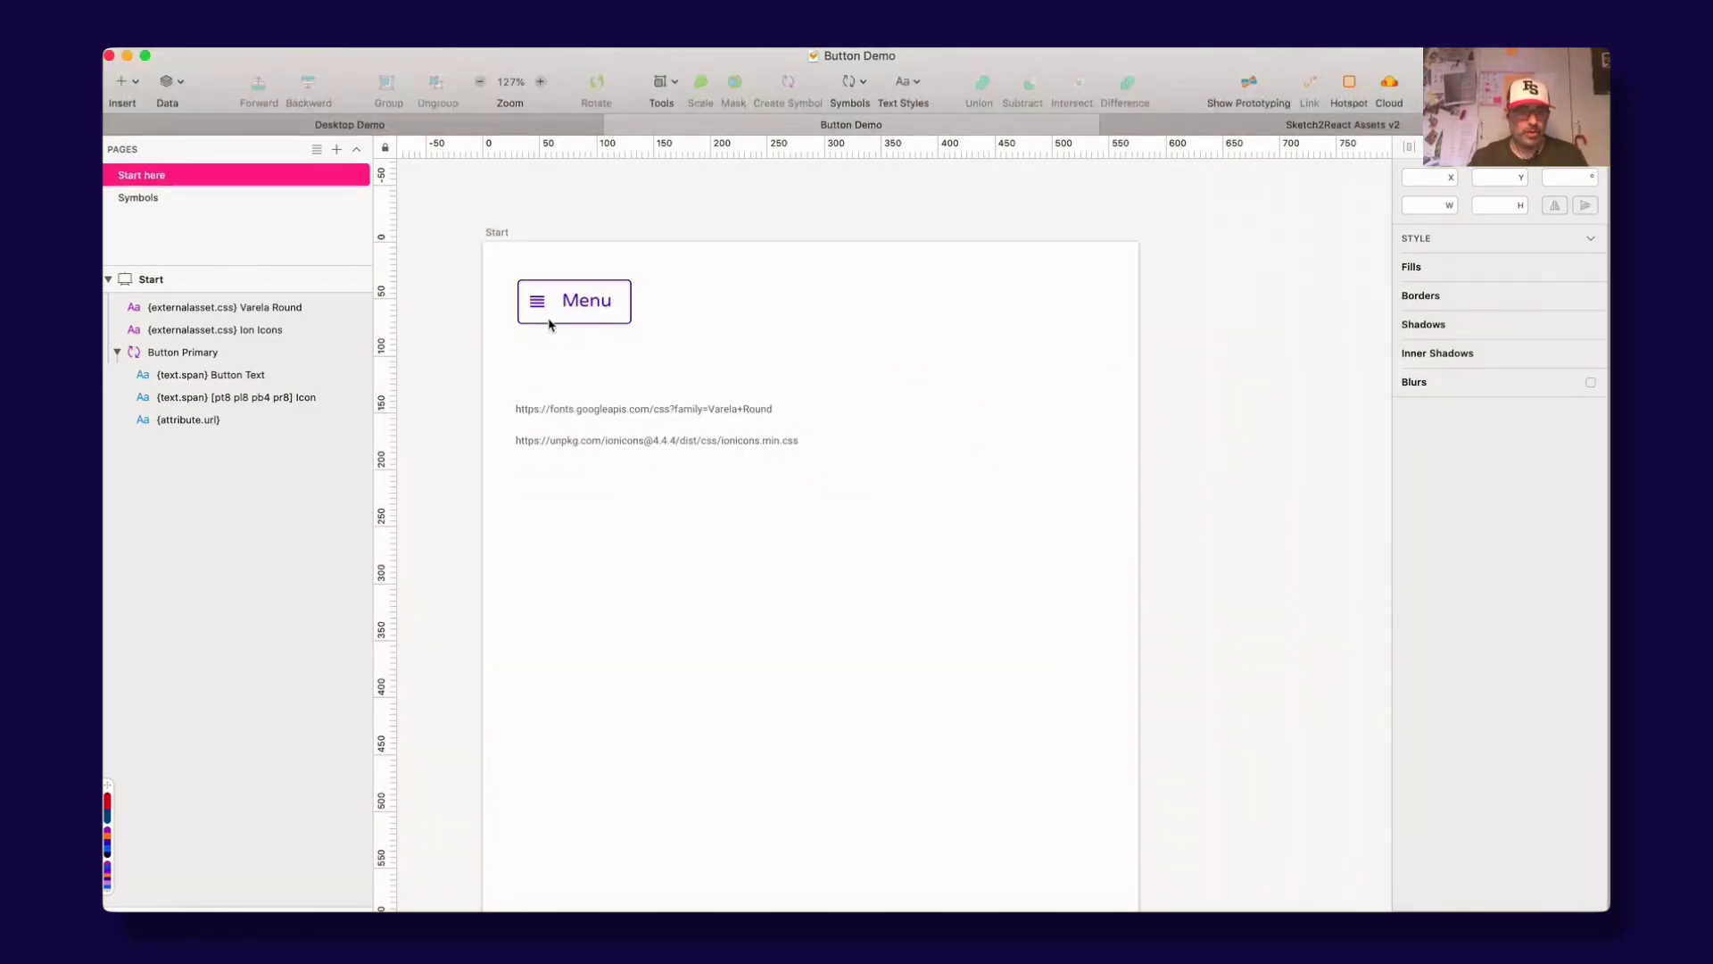
left_click(555, 284)
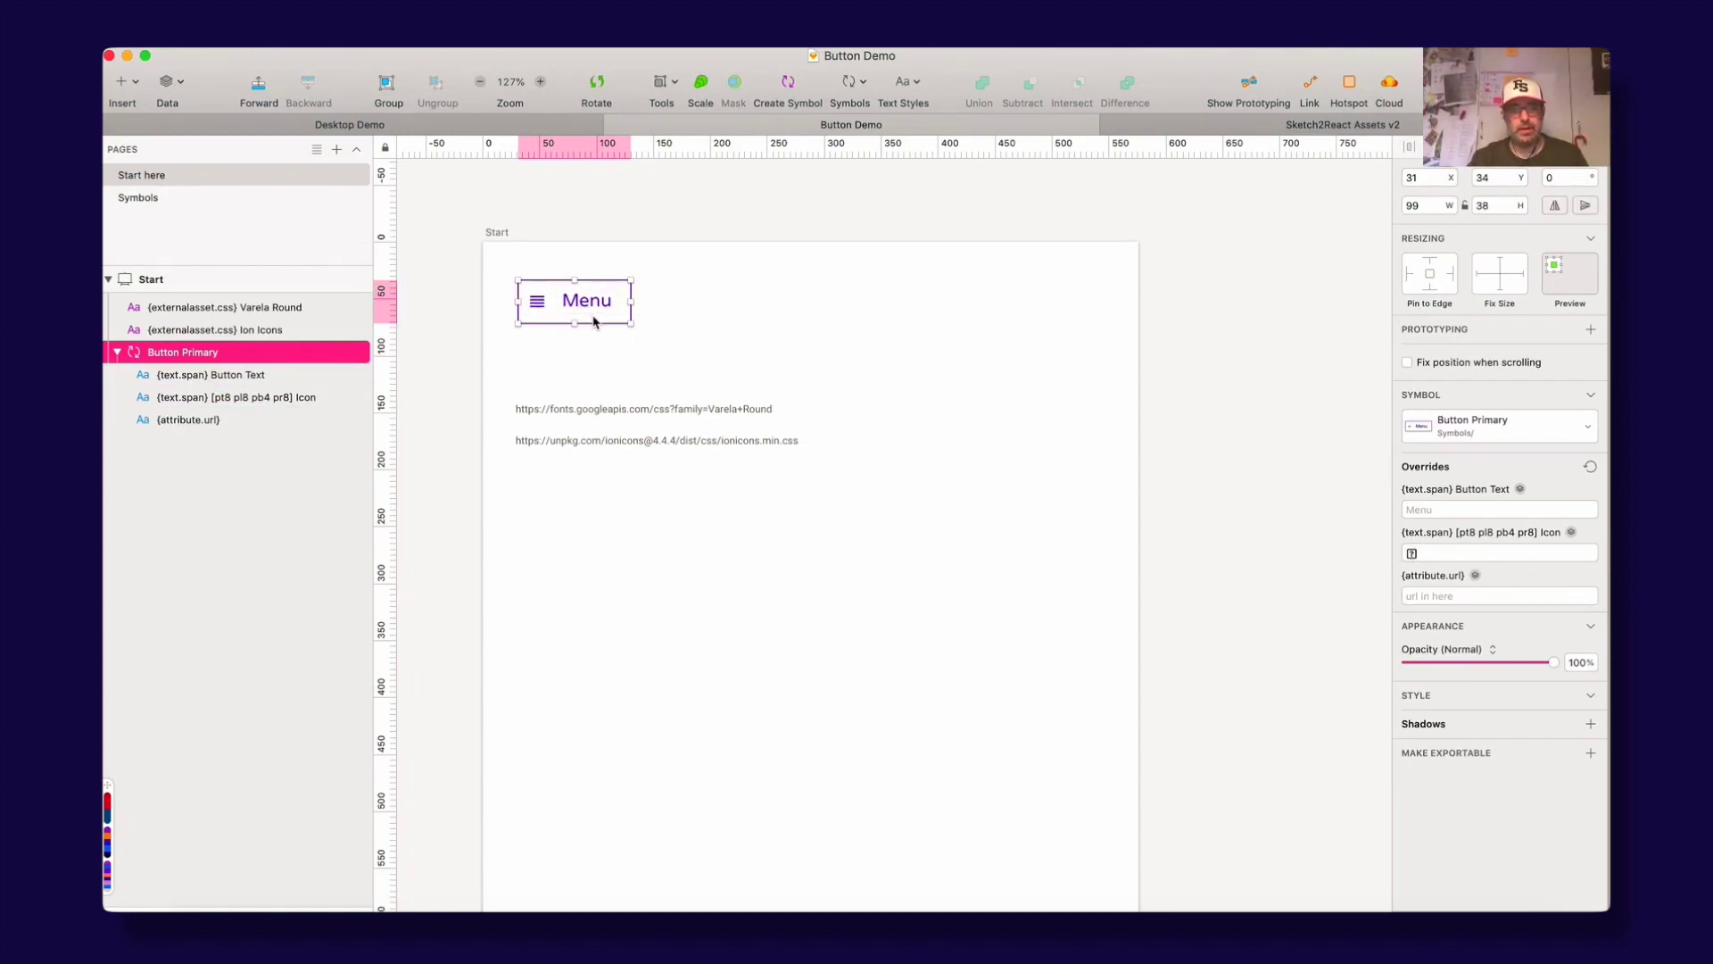
key("super+Tab")
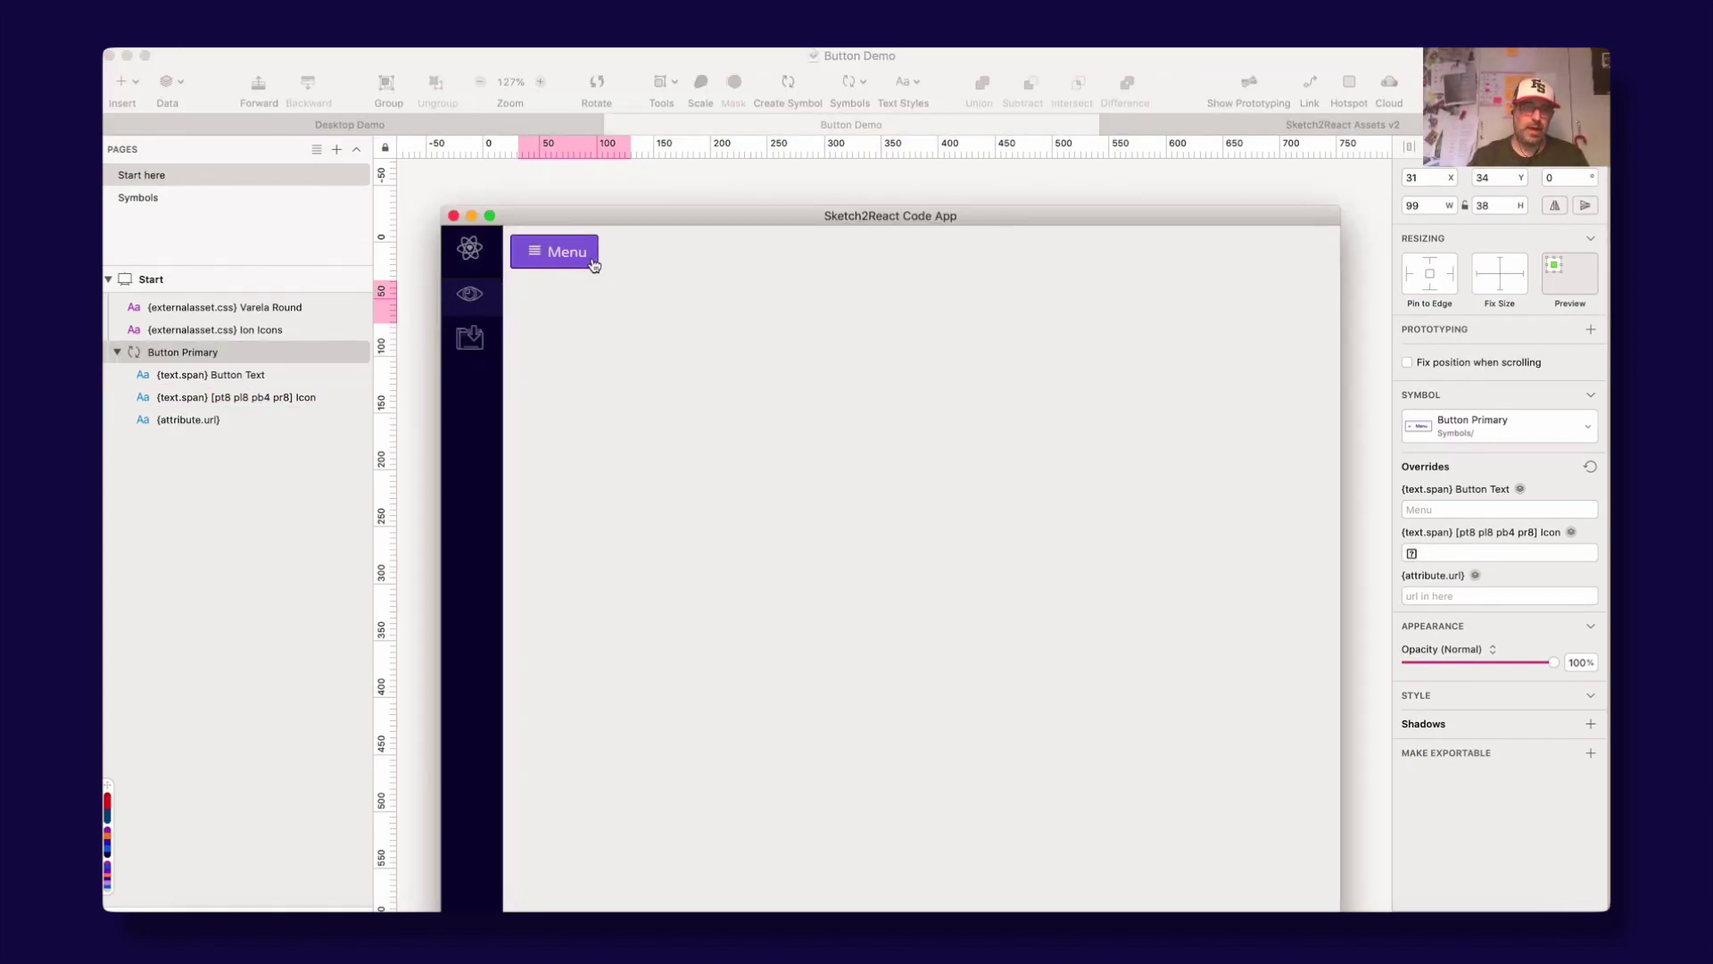
left_click(593, 264)
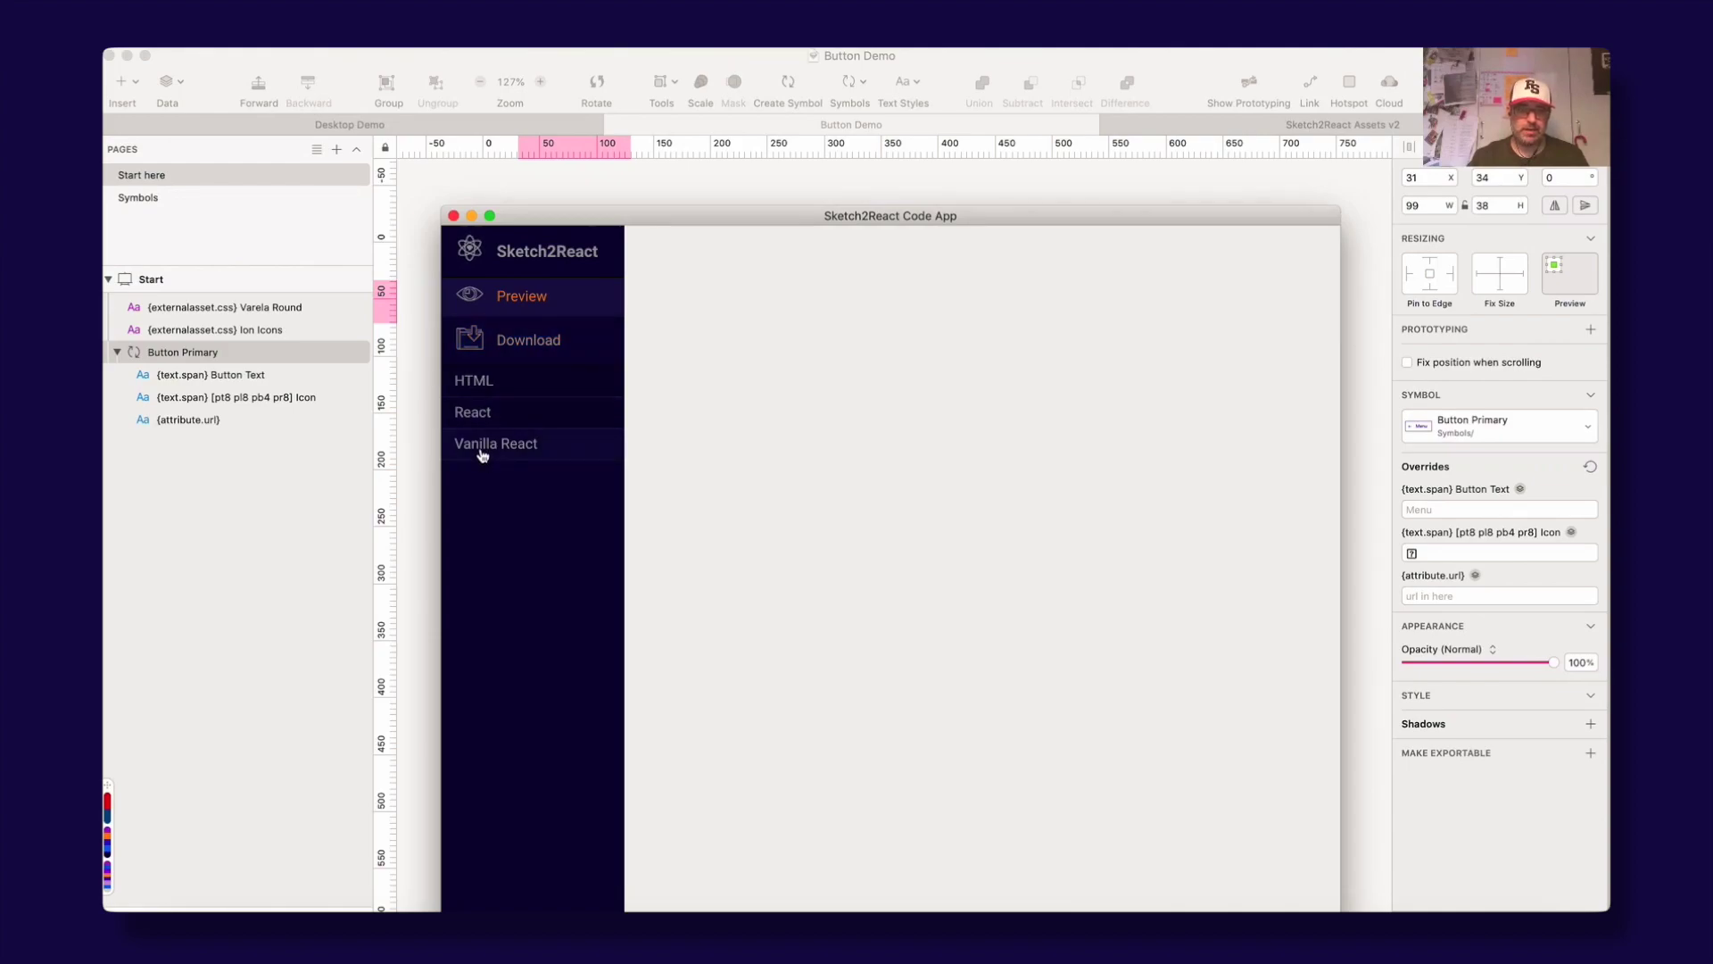
key("super+Tab")
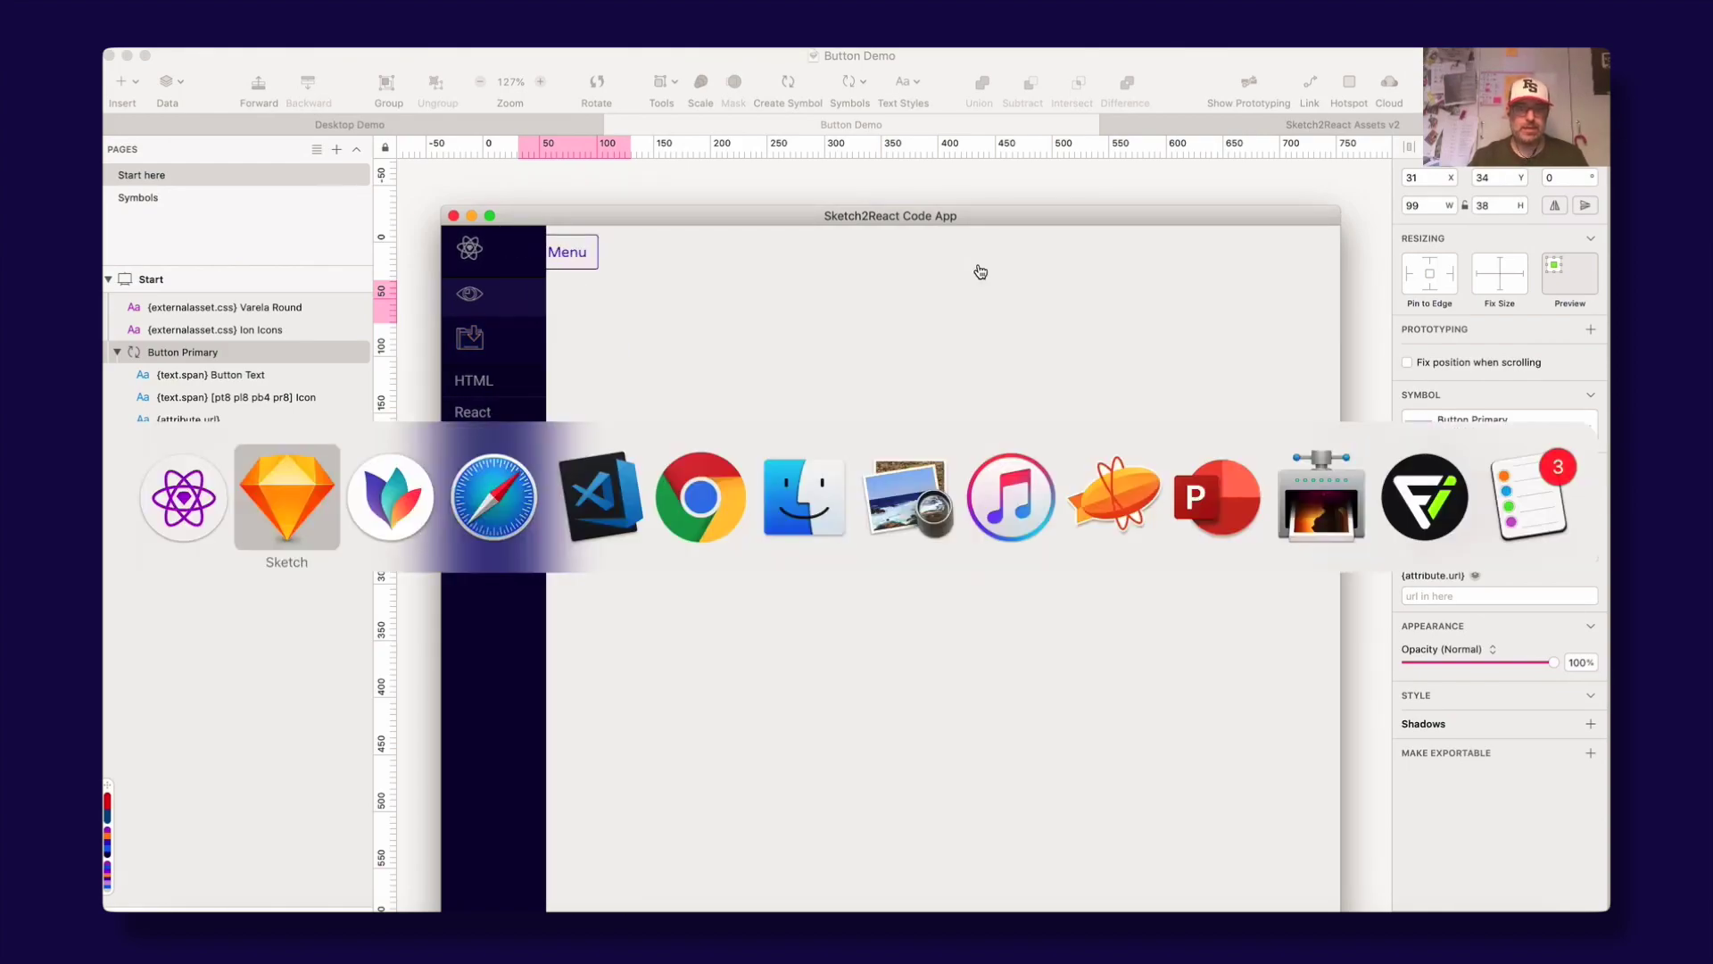
Step: Inspect the Menu button at localhost:3000 with Chrome's developer tools in a widened window
left_click(598, 496)
key("super+Tab")
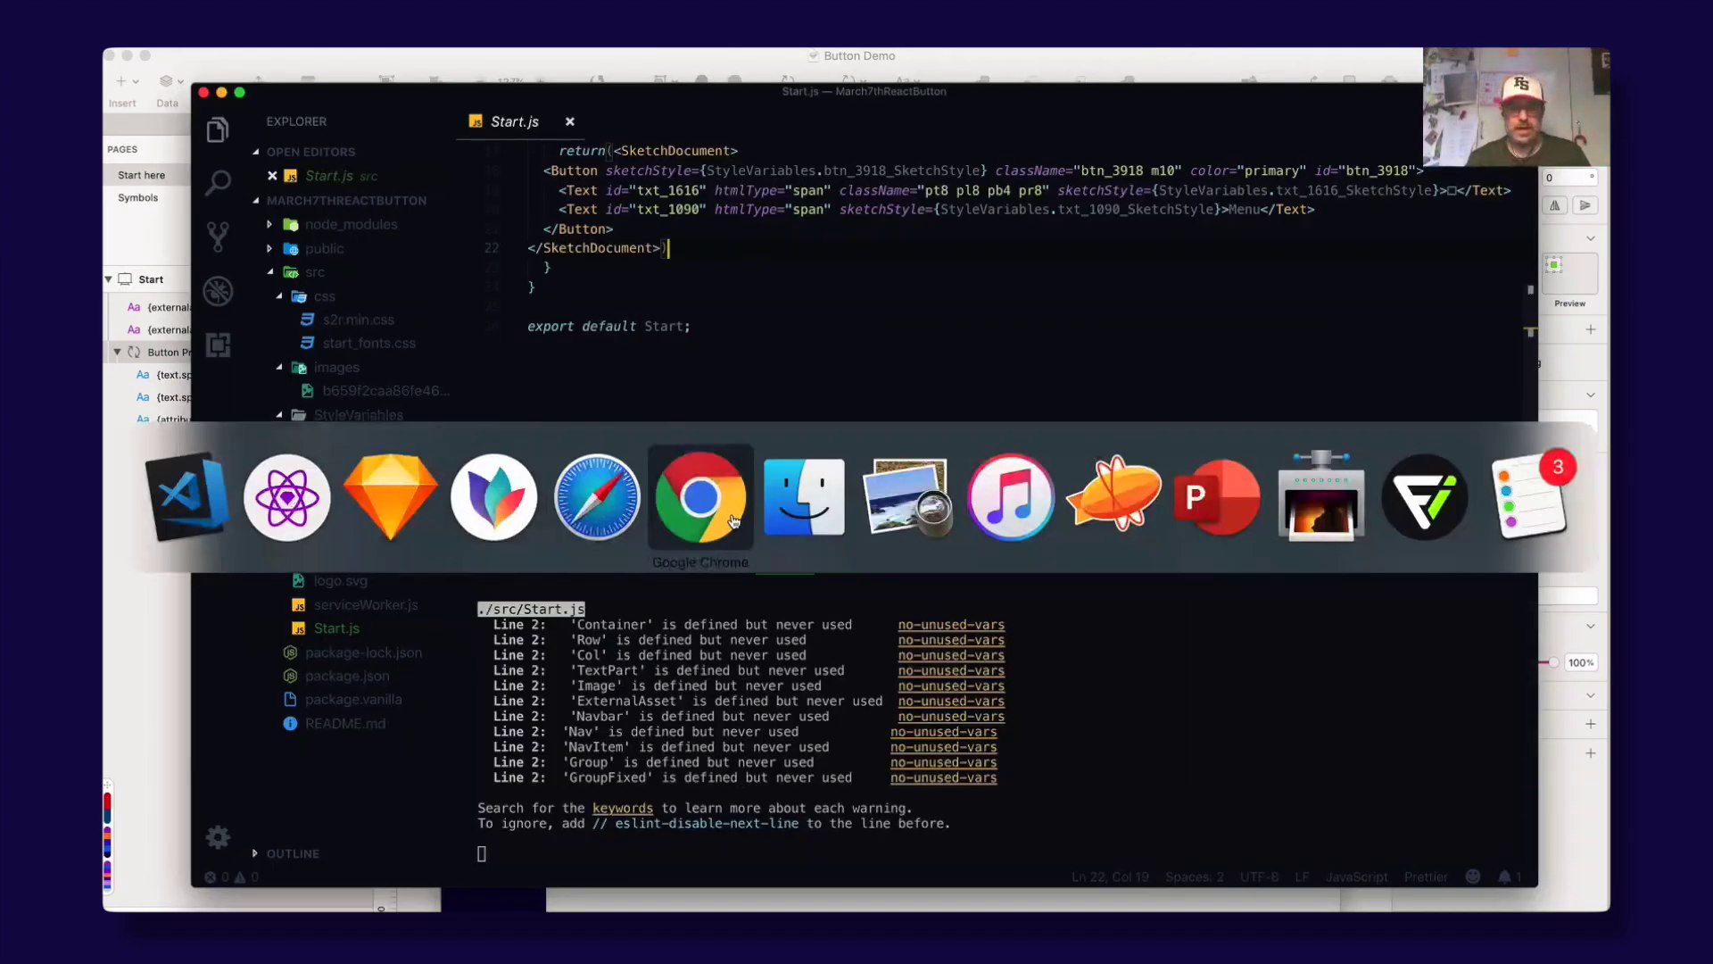
left_click(733, 520)
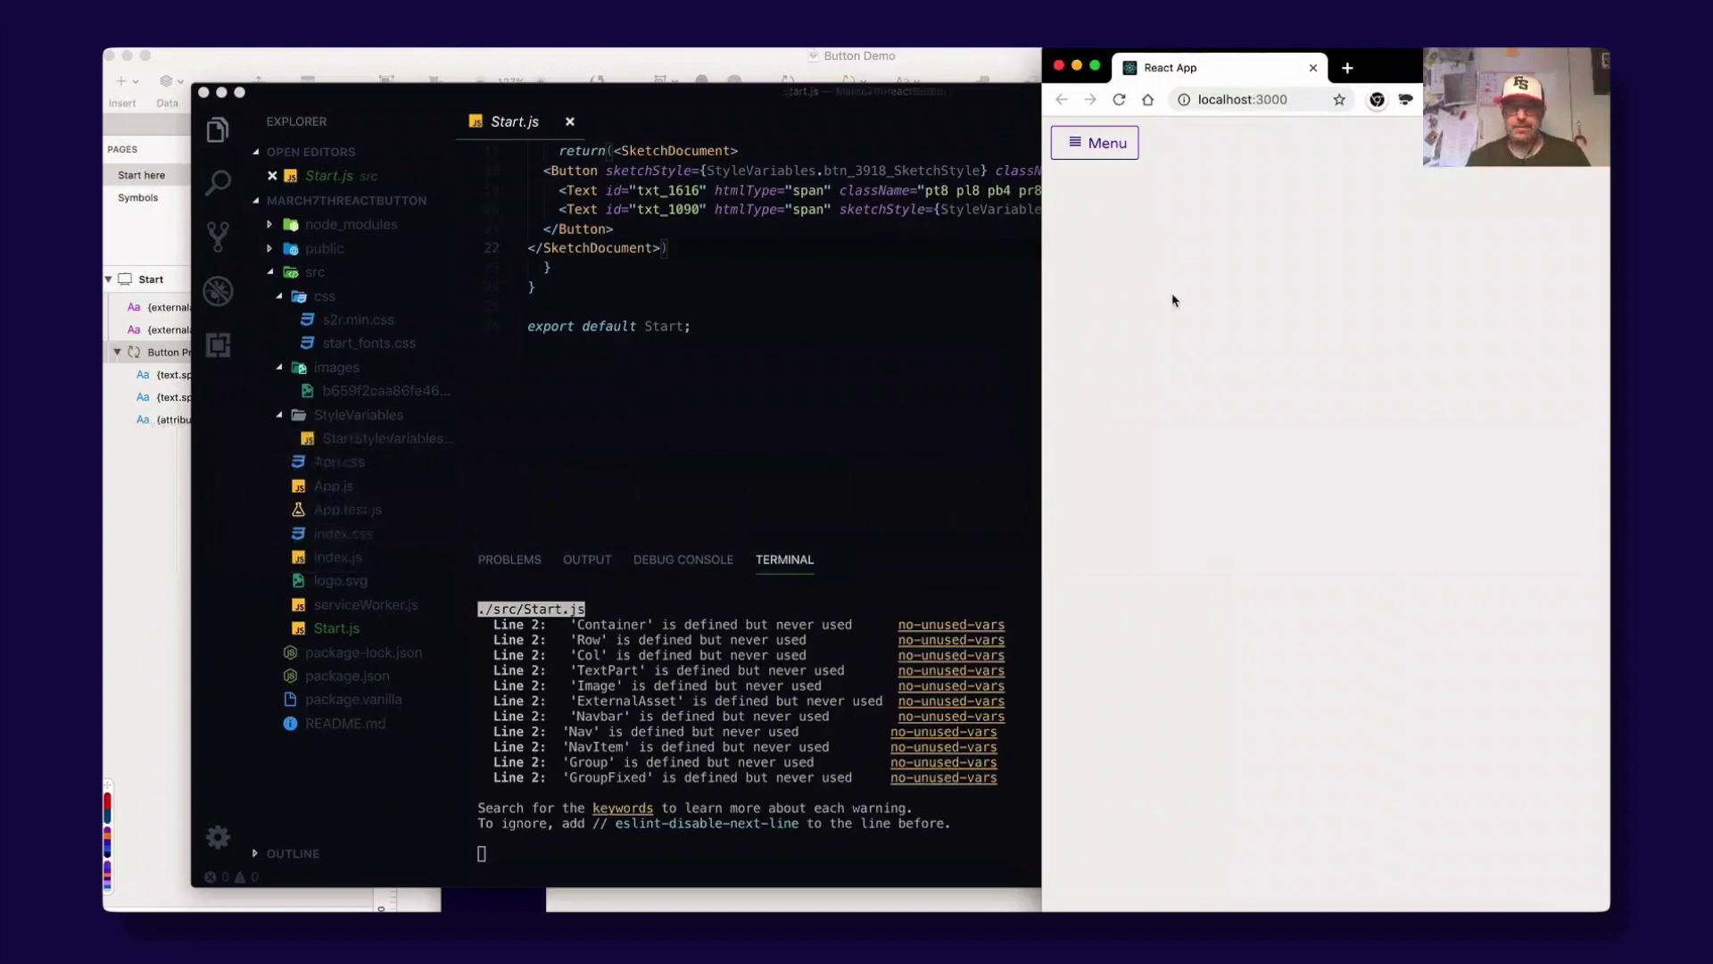
right_click(1097, 150)
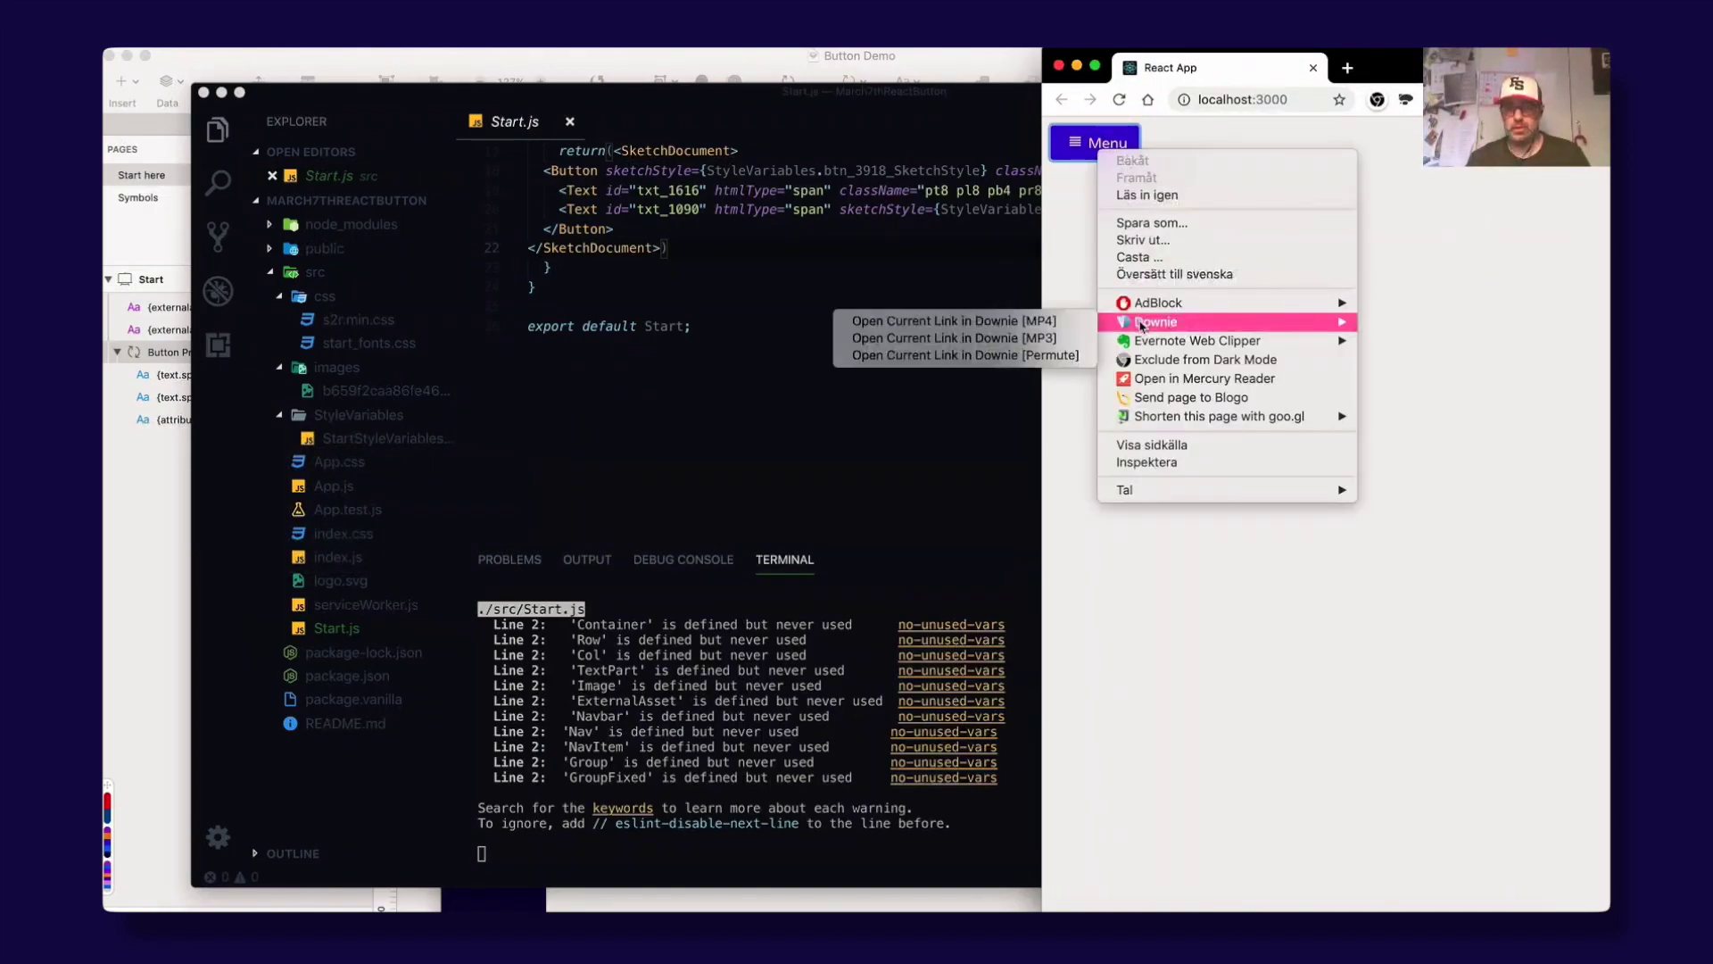
left_click(1183, 463)
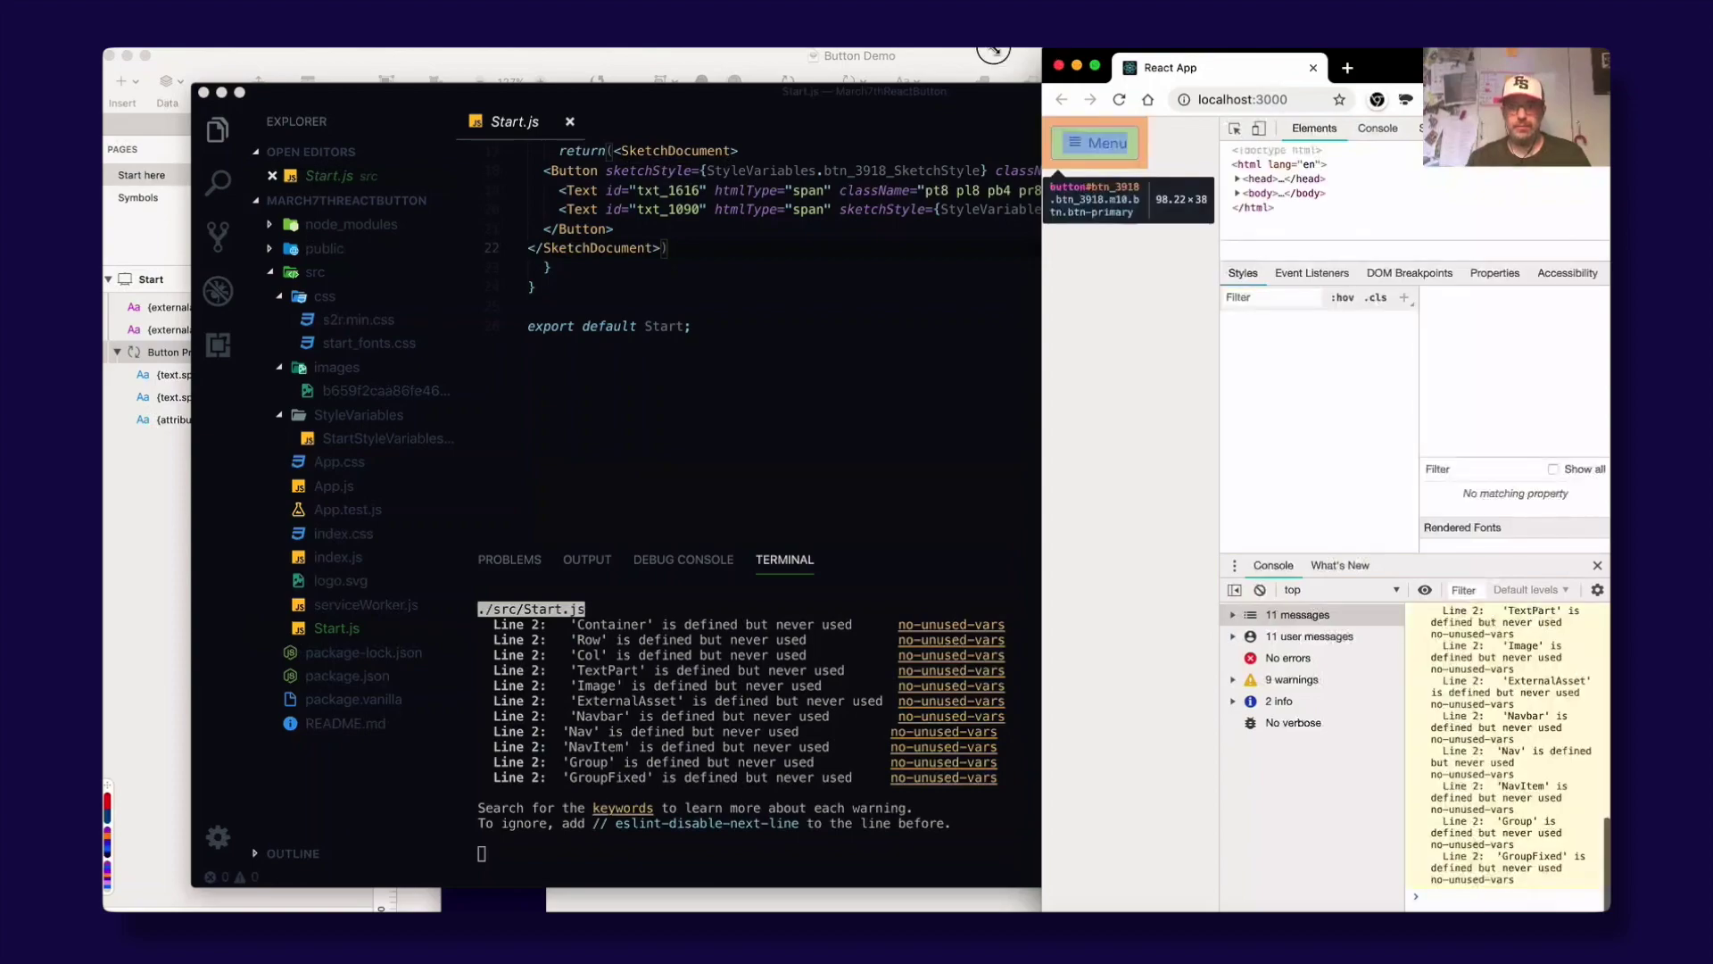
left_click_drag(1042, 469, 704, 469)
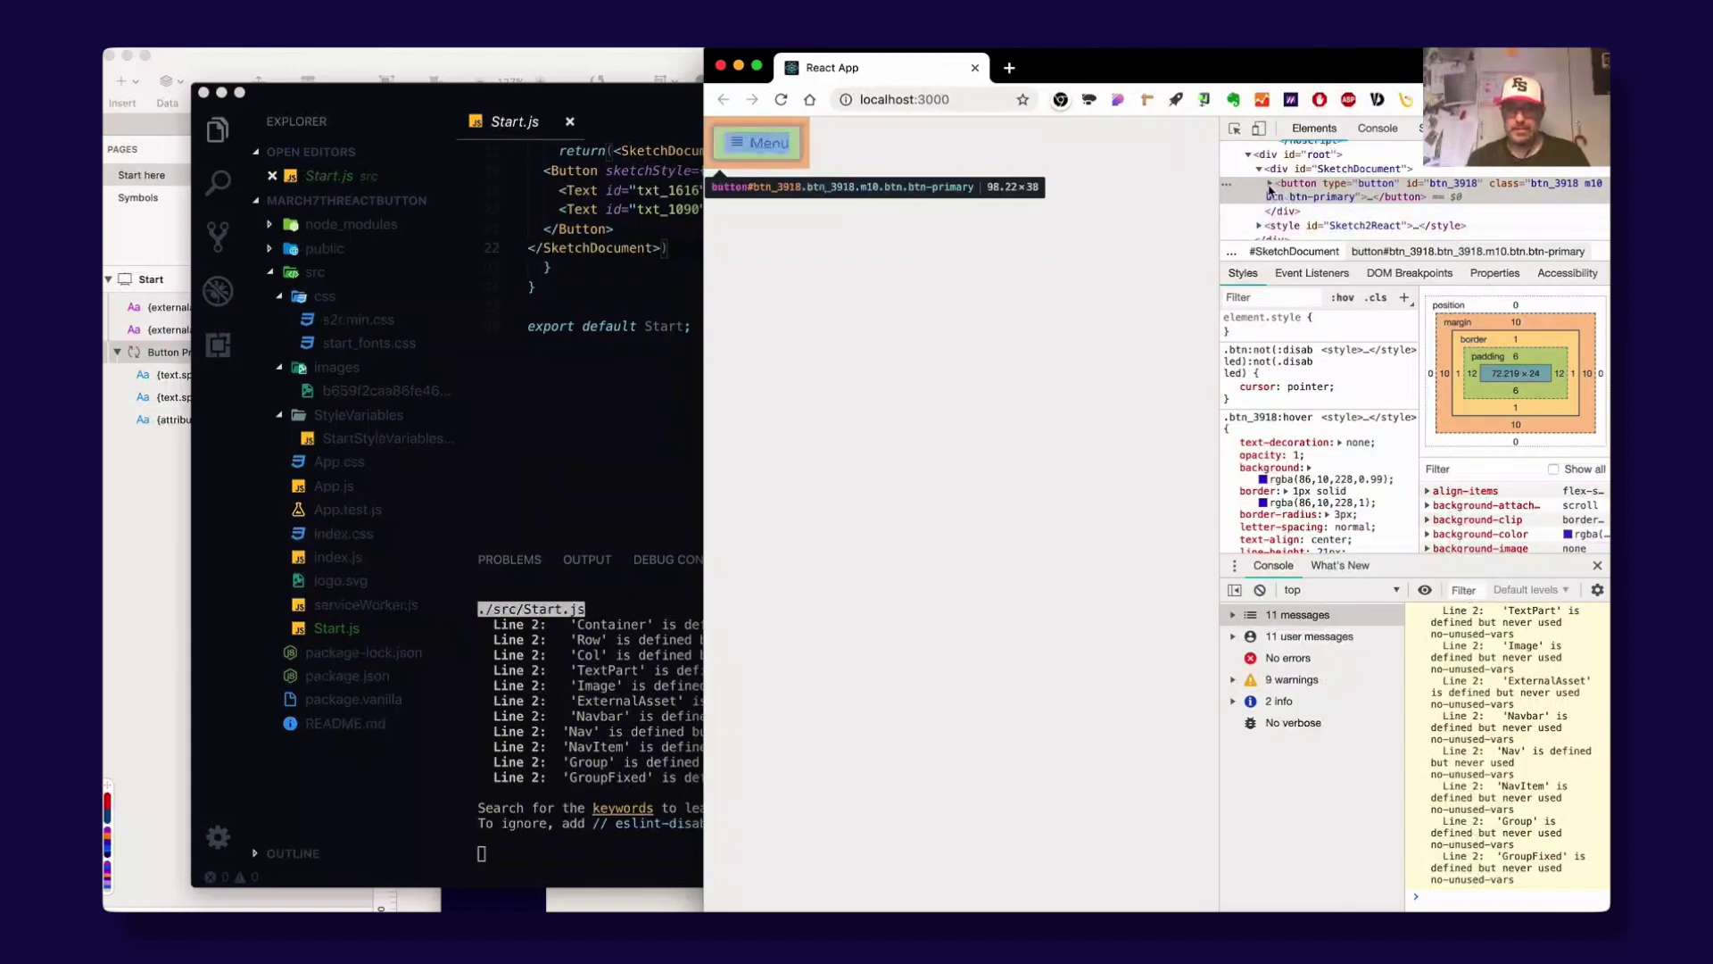
Step: Expand the button element's children in Elements, check VS Code, then return to Chrome
left_click(1269, 185)
left_click(604, 450)
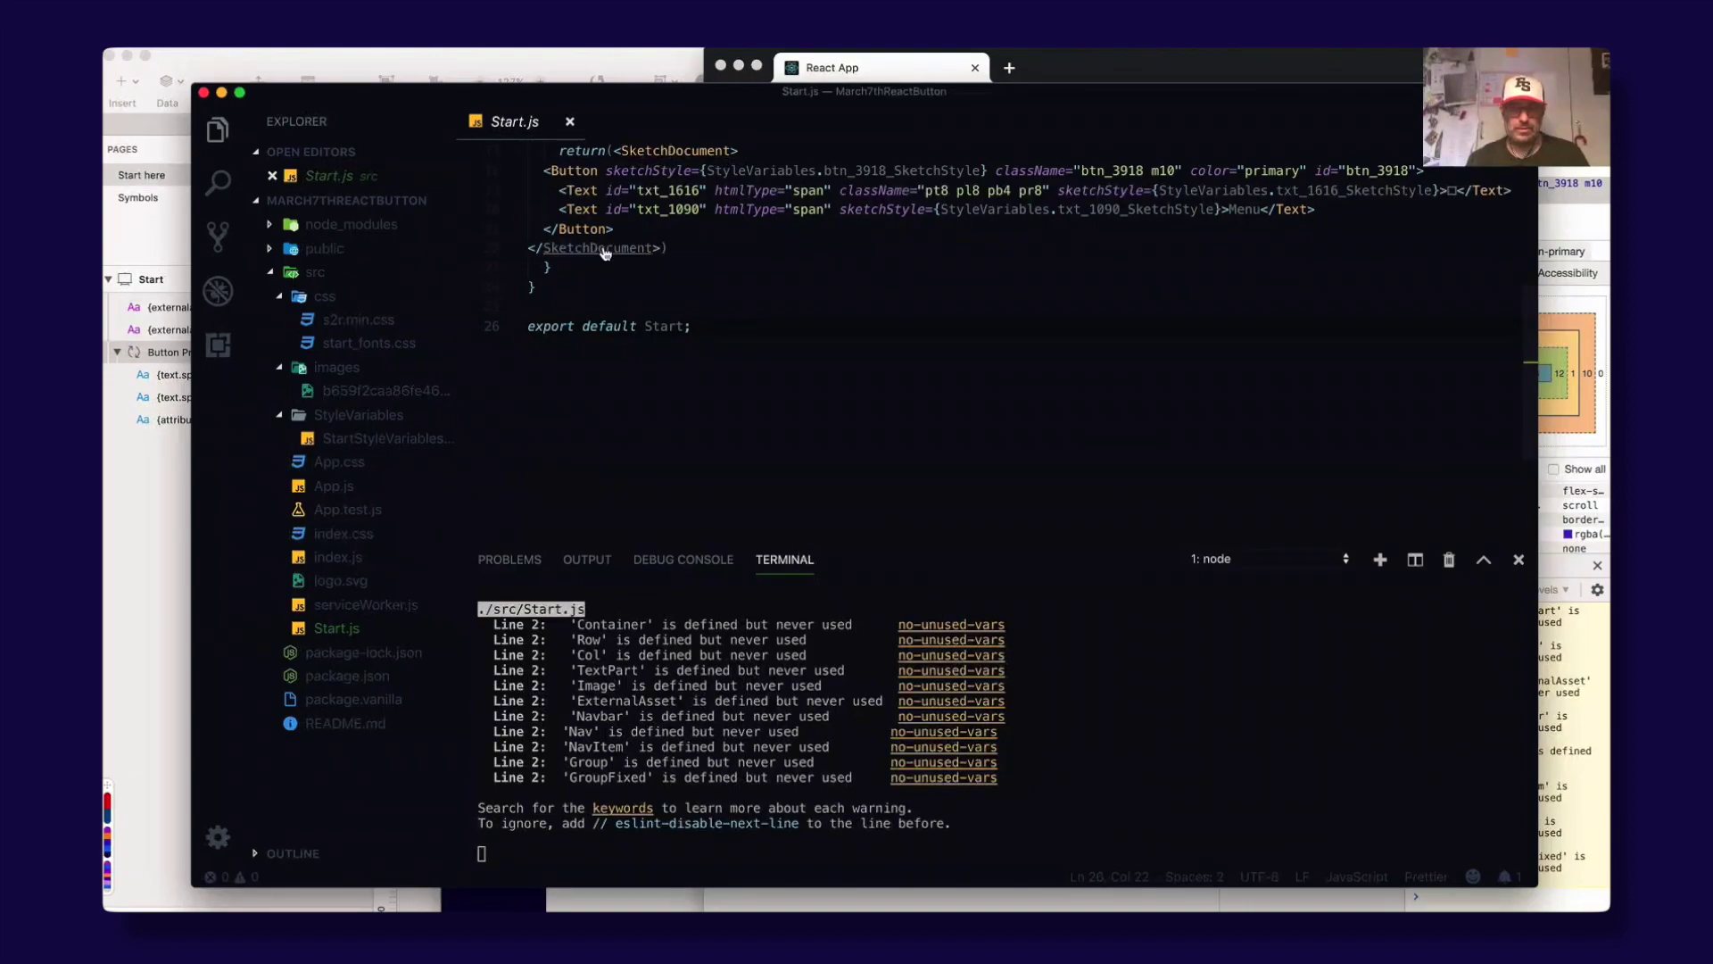
key("super+Tab")
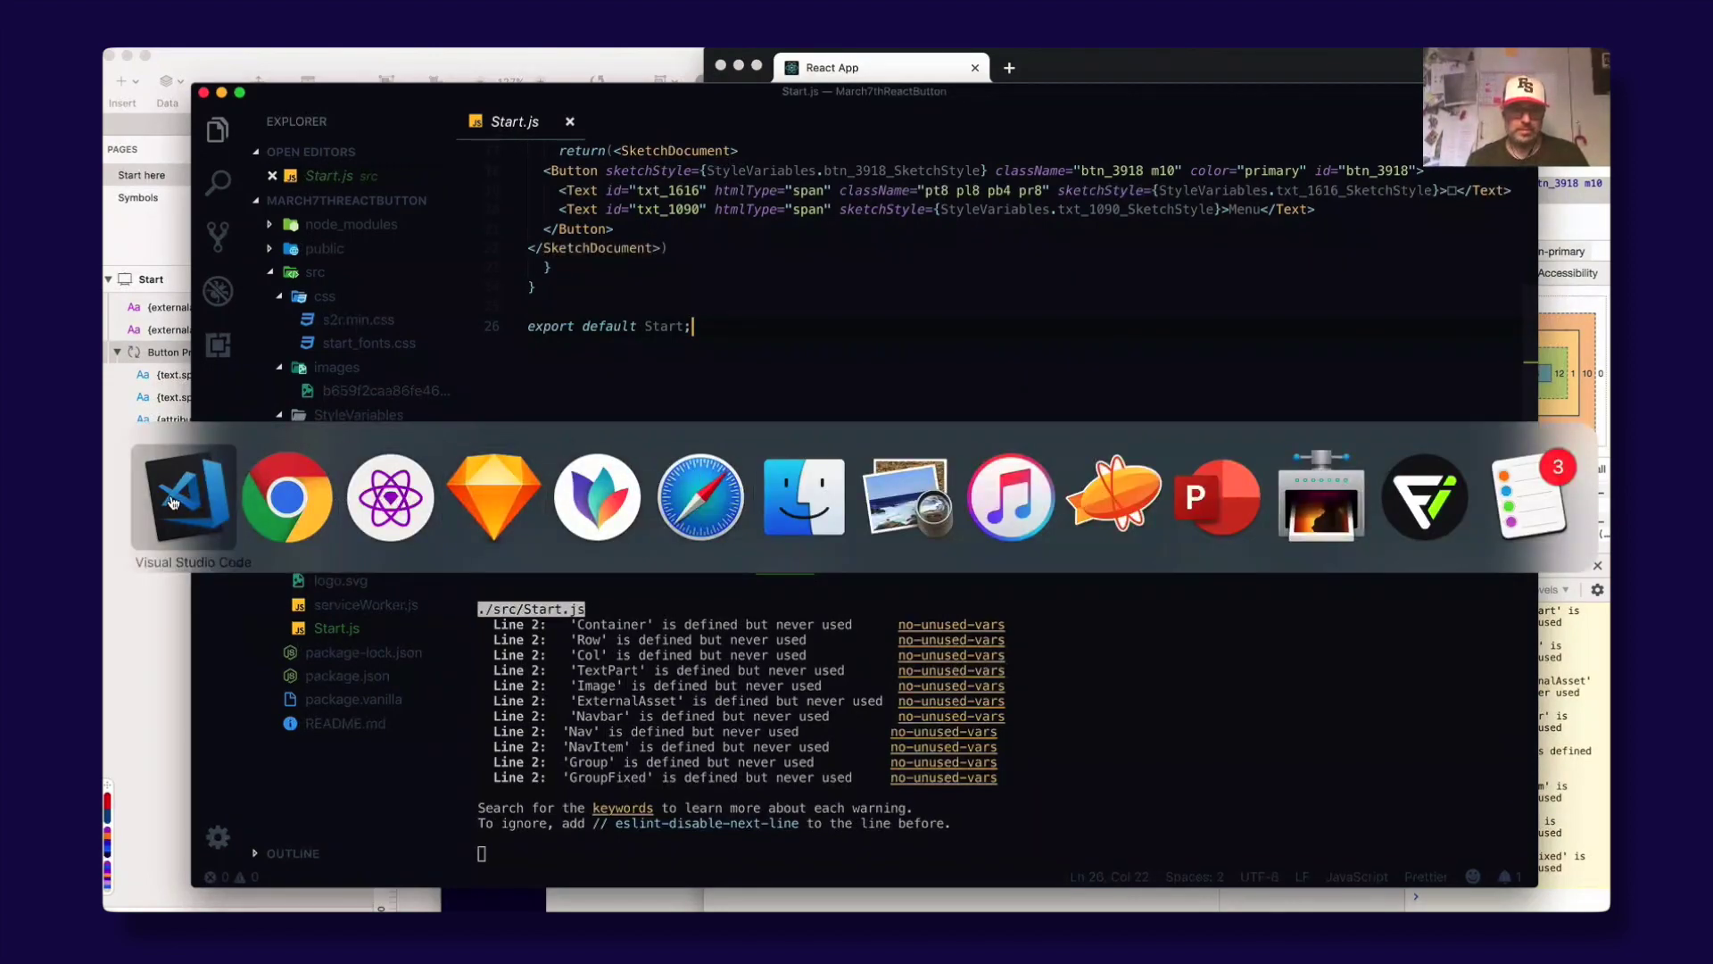
left_click(172, 501)
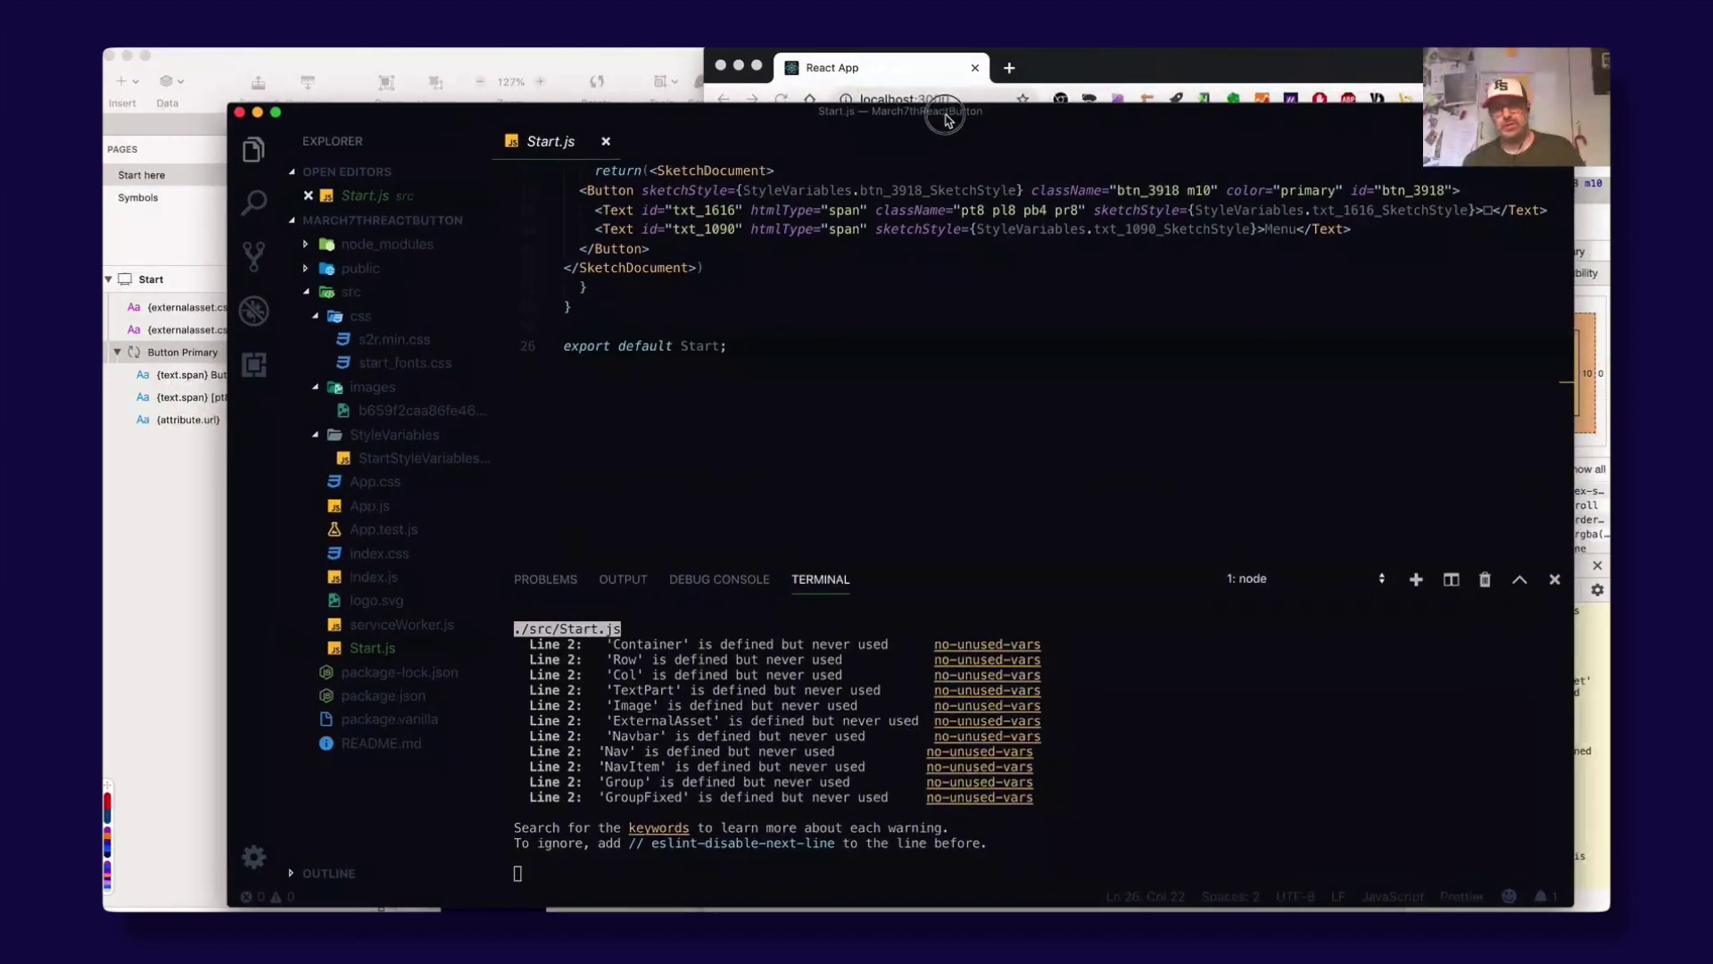
left_click(930, 107)
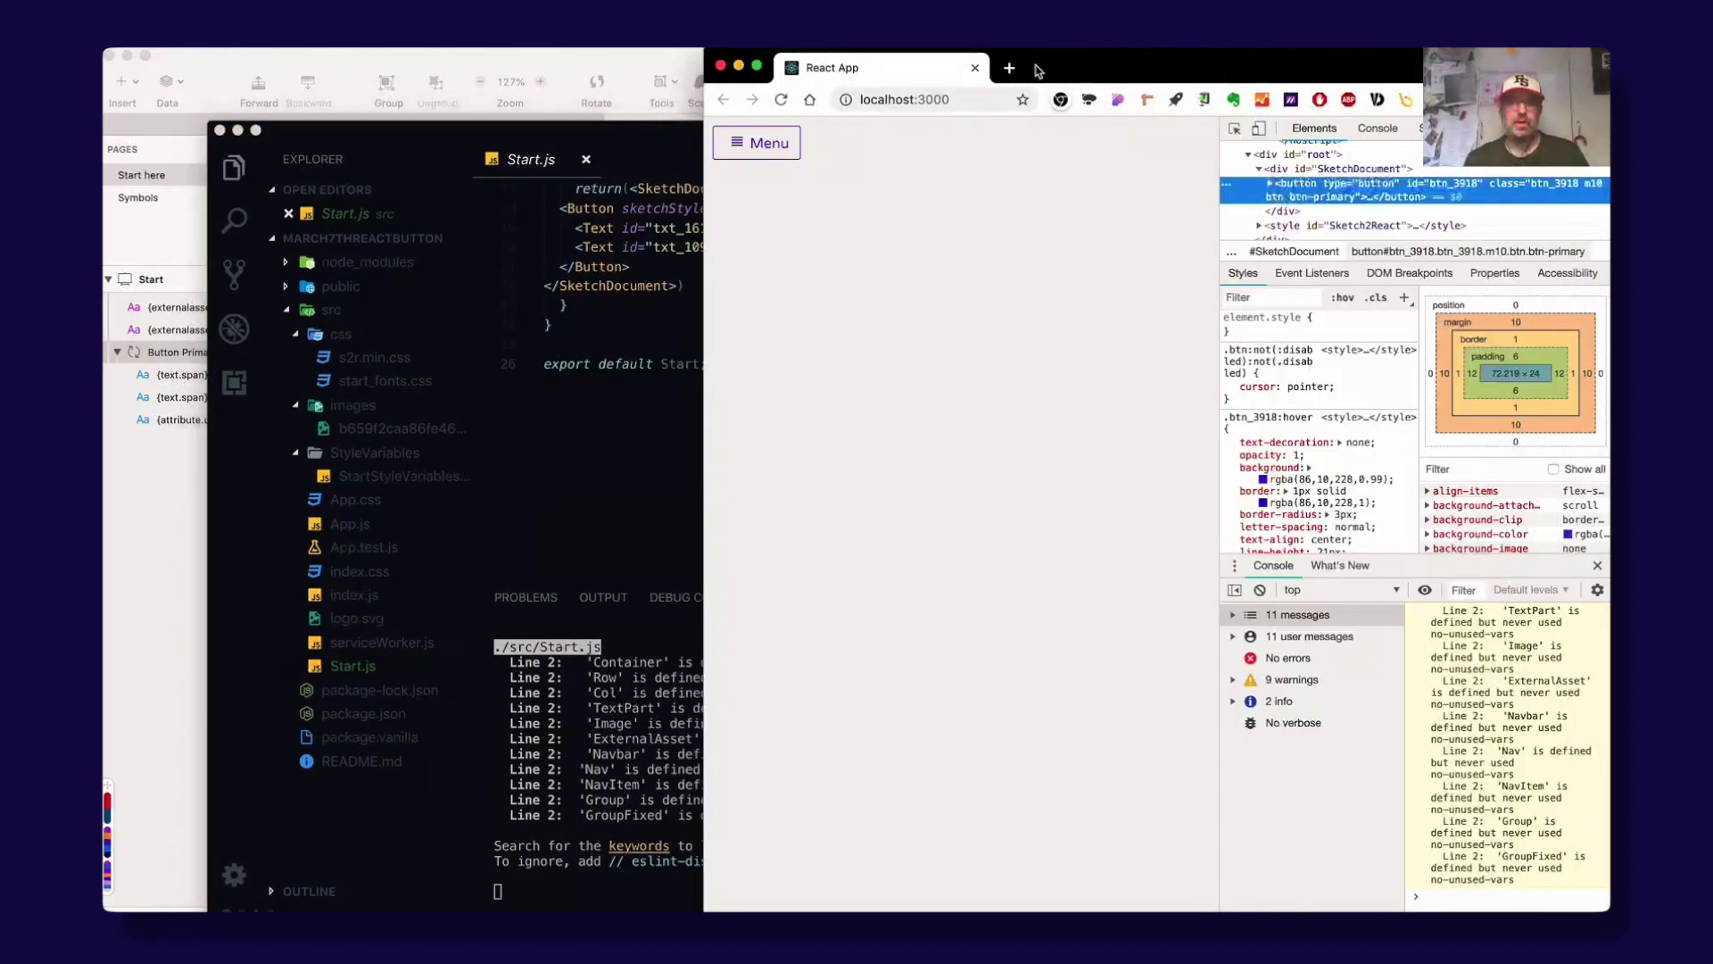
Step: Select the Varela Round font URL in Sketch and switch to Safari's sketch2react.io page
left_click(160, 536)
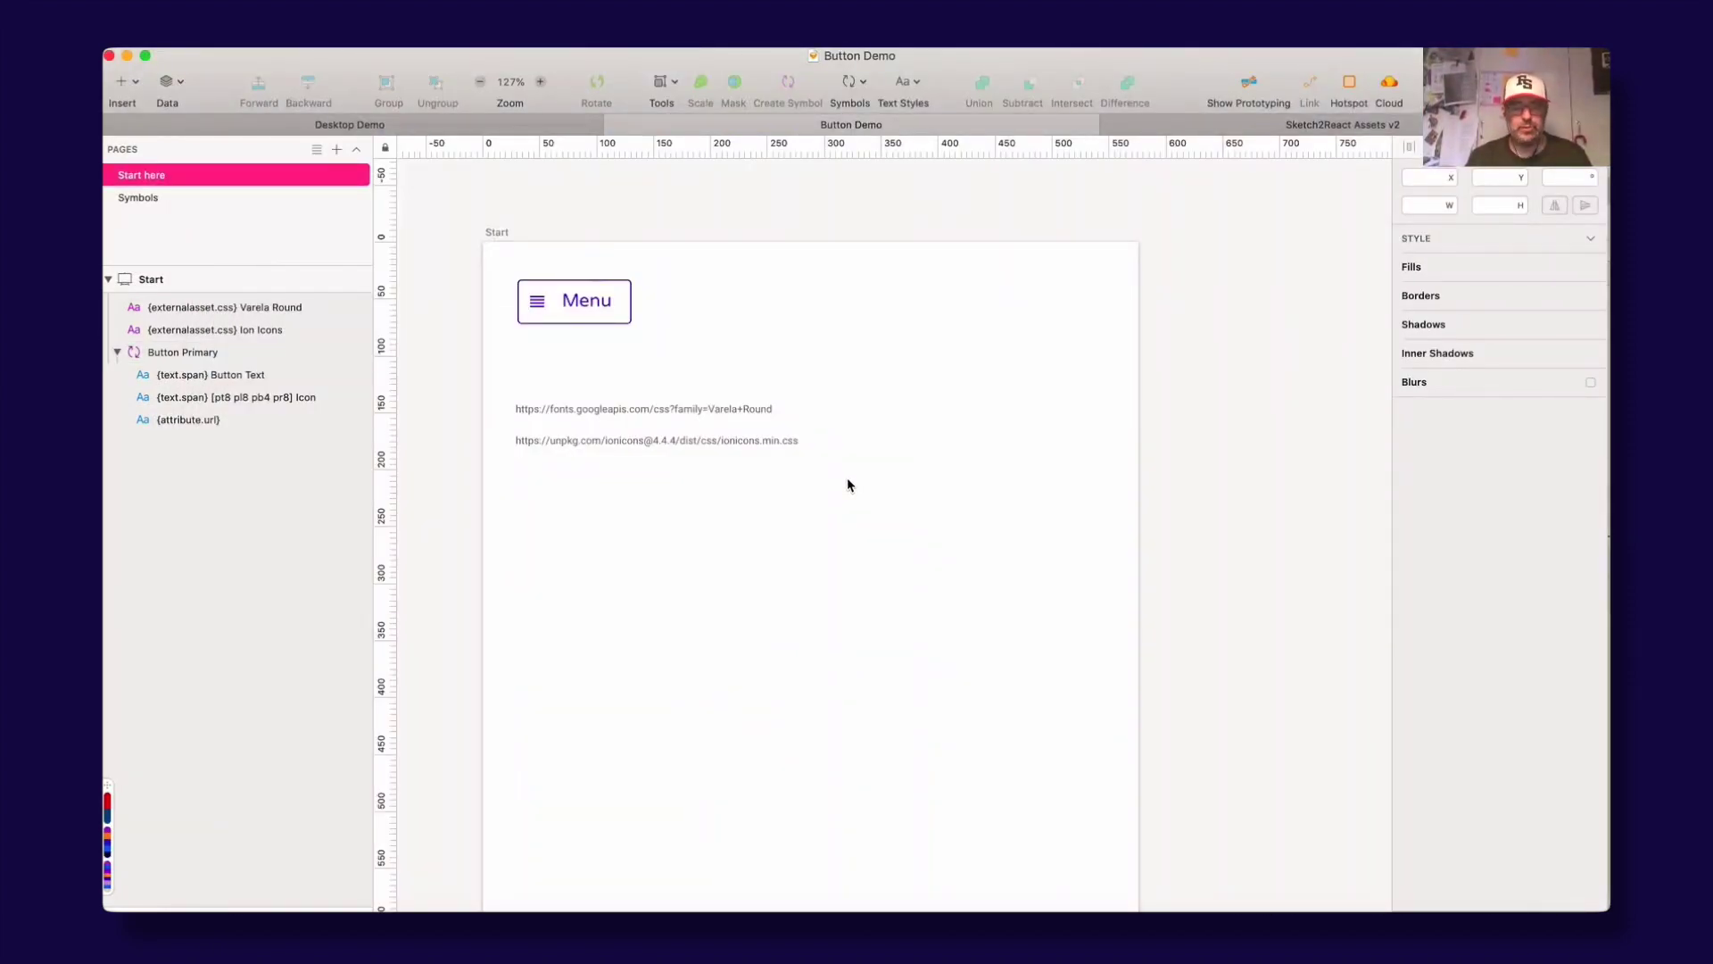
left_click(750, 410)
key("super+Tab")
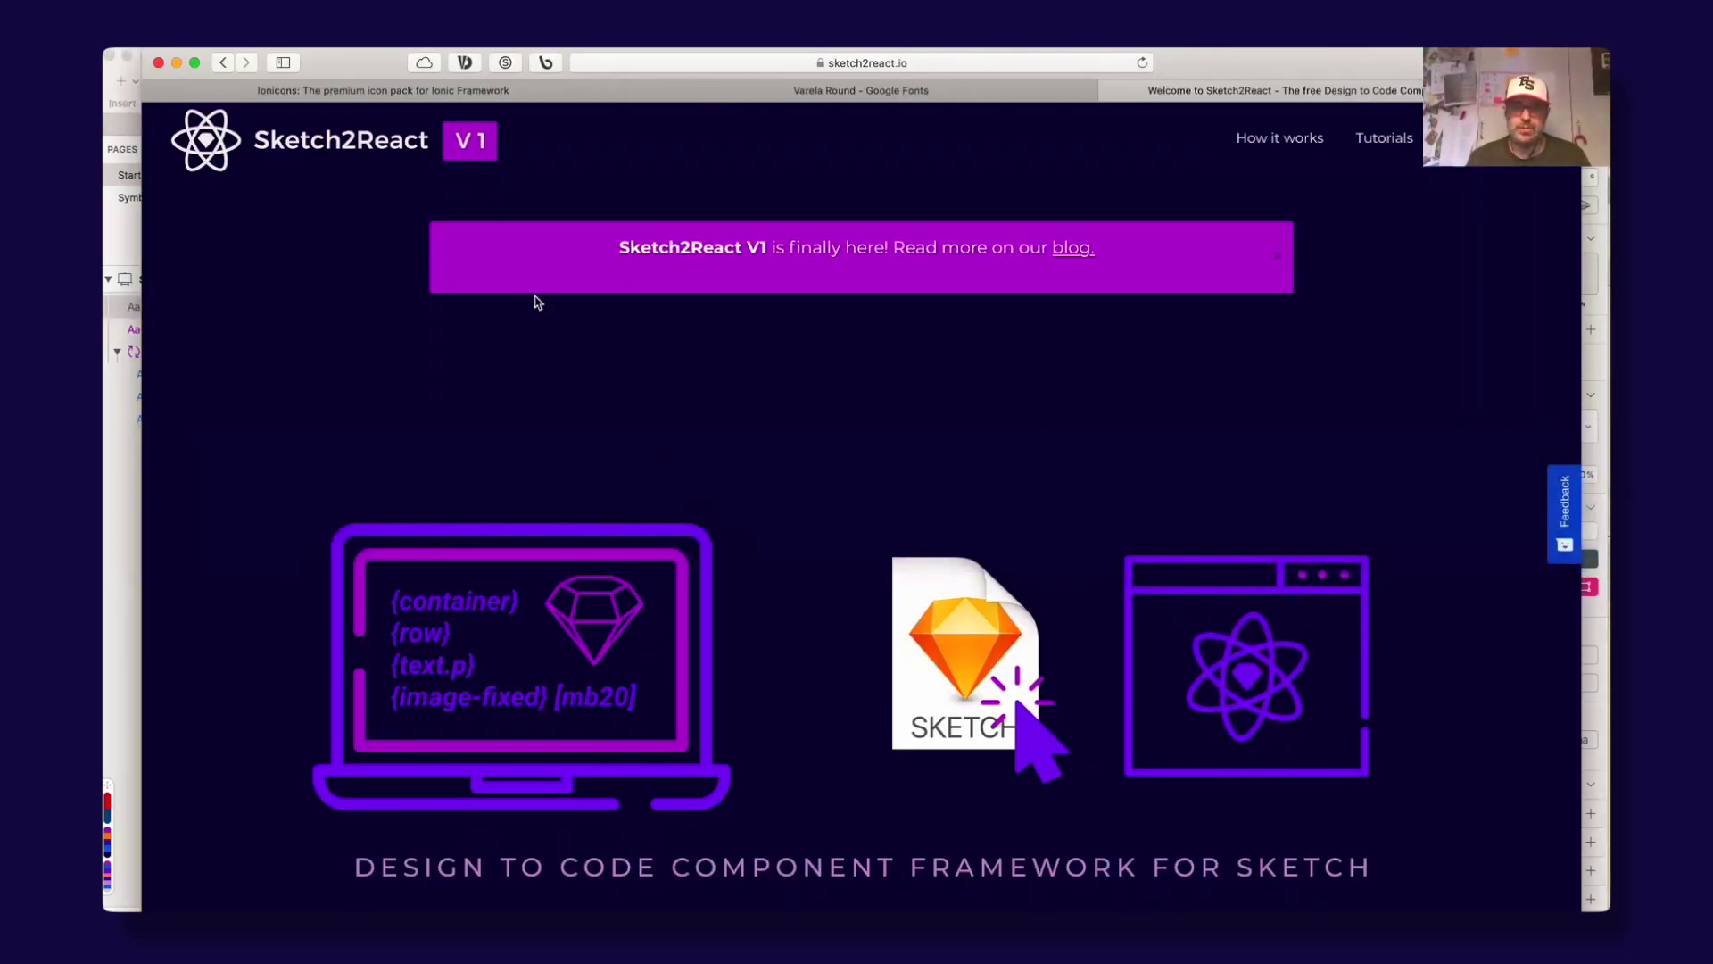
scroll(536, 299, "down", 3)
scroll(535, 299, "down", 3)
scroll(523, 287, "down", 3)
scroll(522, 286, "down", 5)
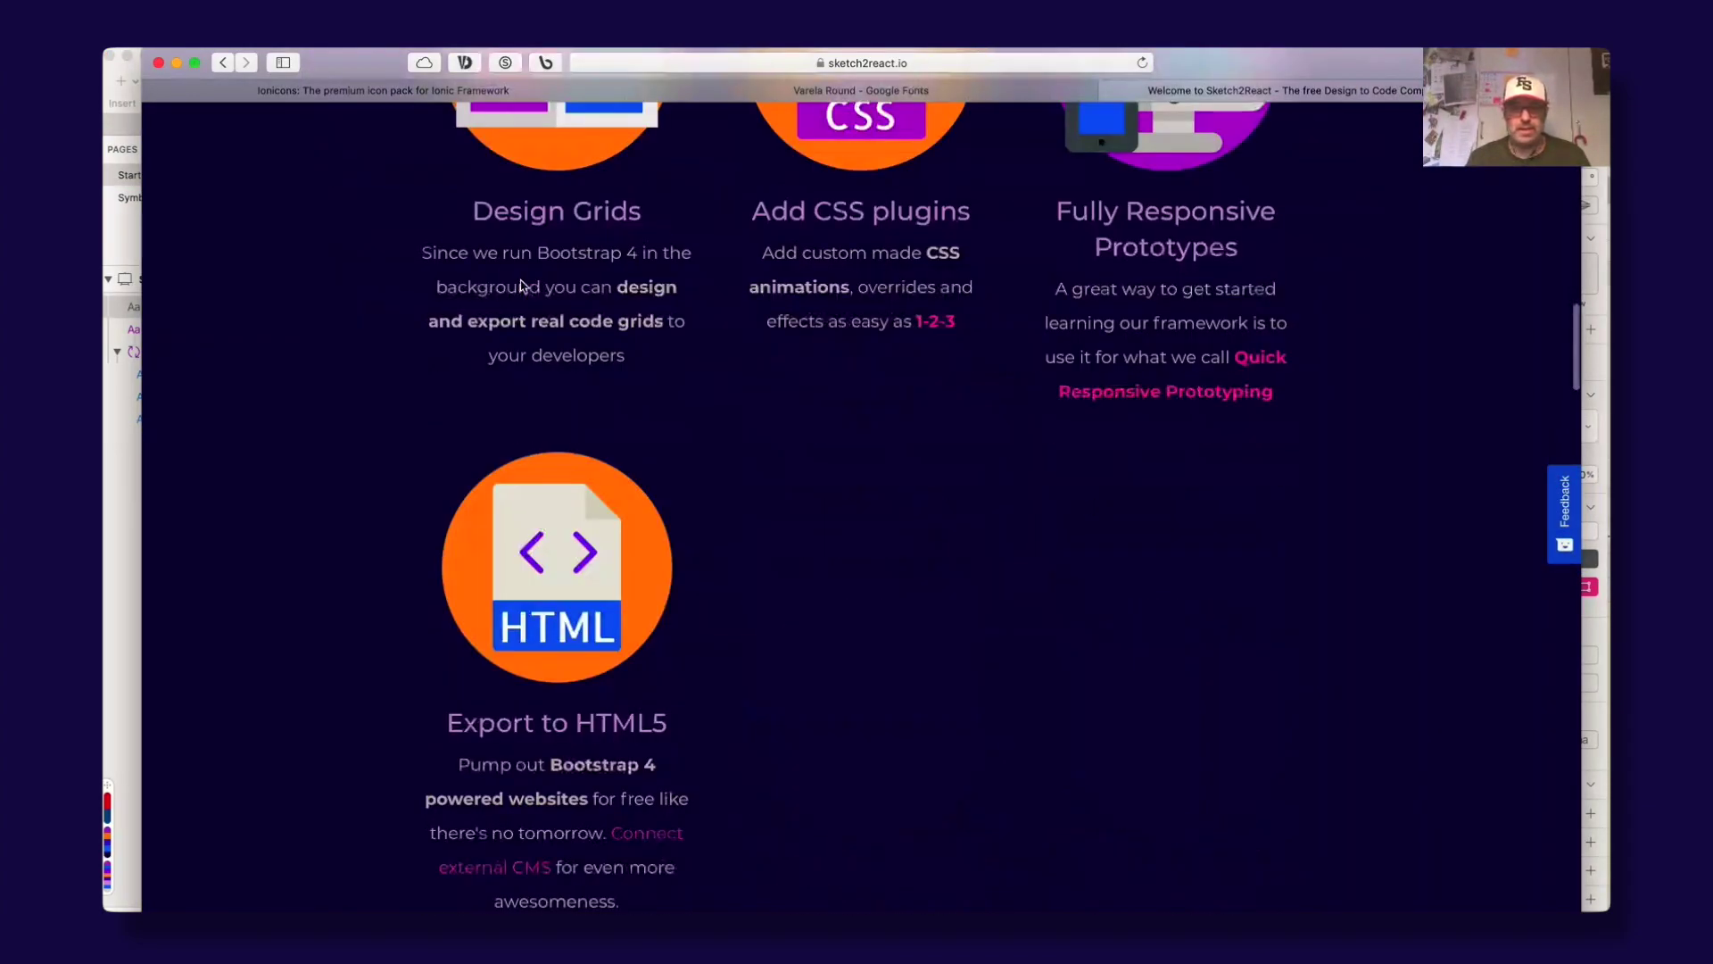
scroll(523, 286, "down", 5)
scroll(523, 287, "up", 4)
scroll(522, 287, "up", 2)
scroll(522, 288, "up", 2)
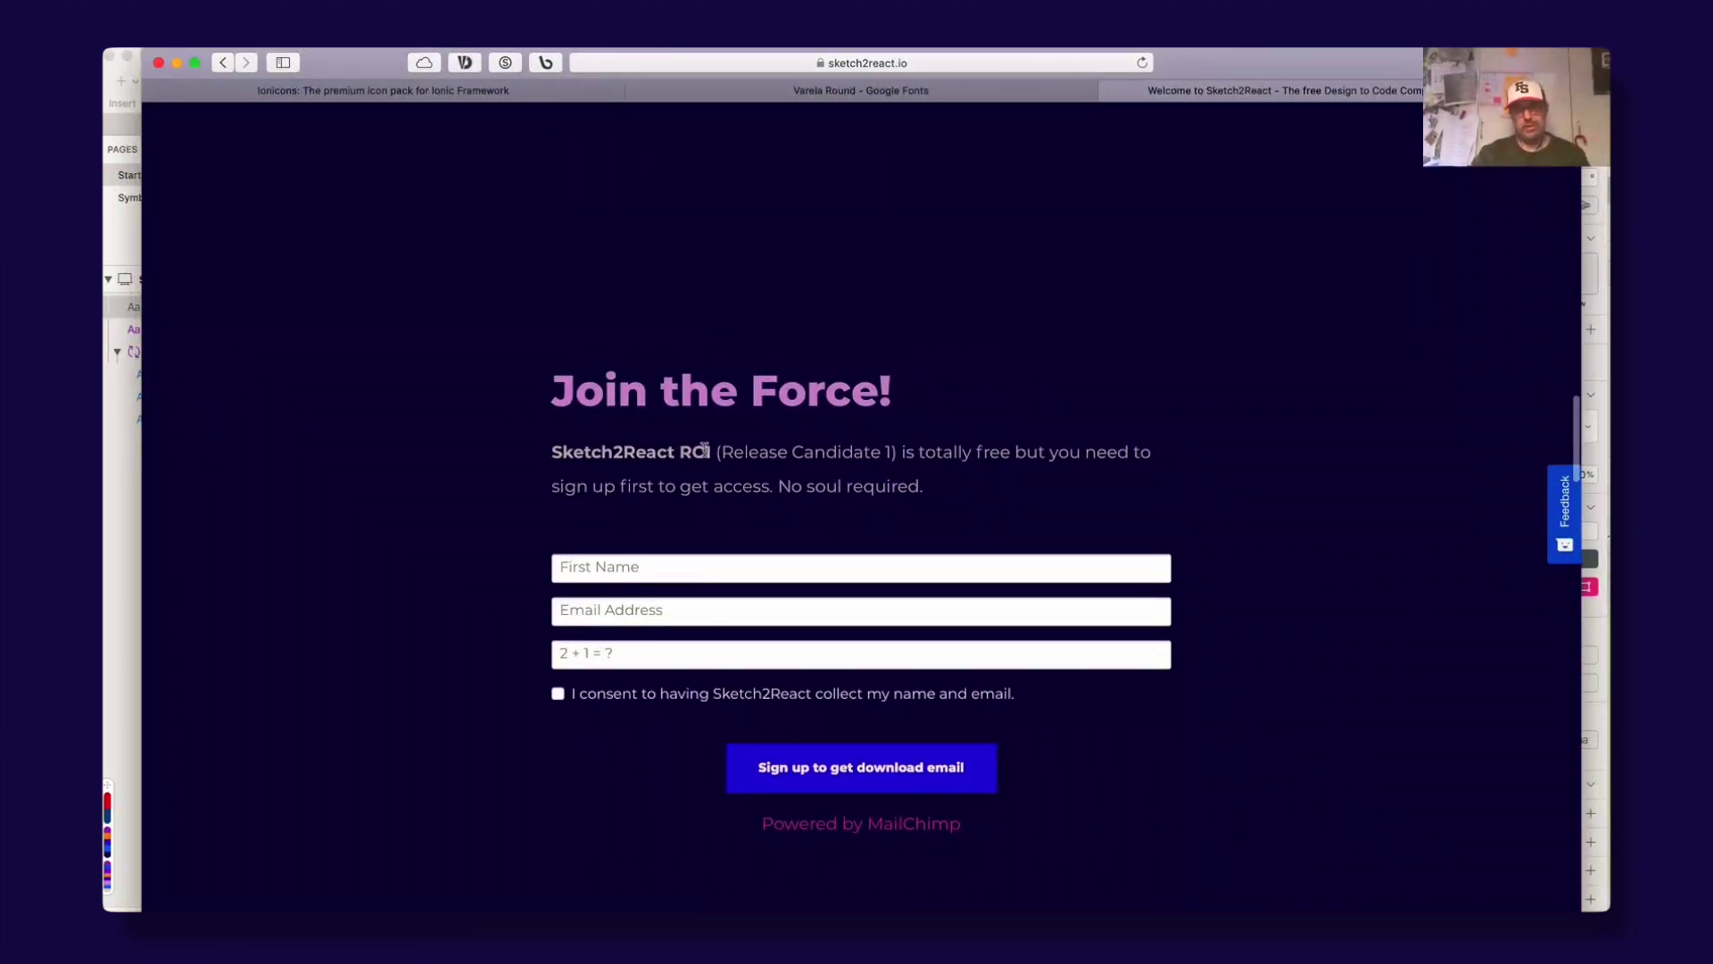
scroll(666, 417, "up", 1)
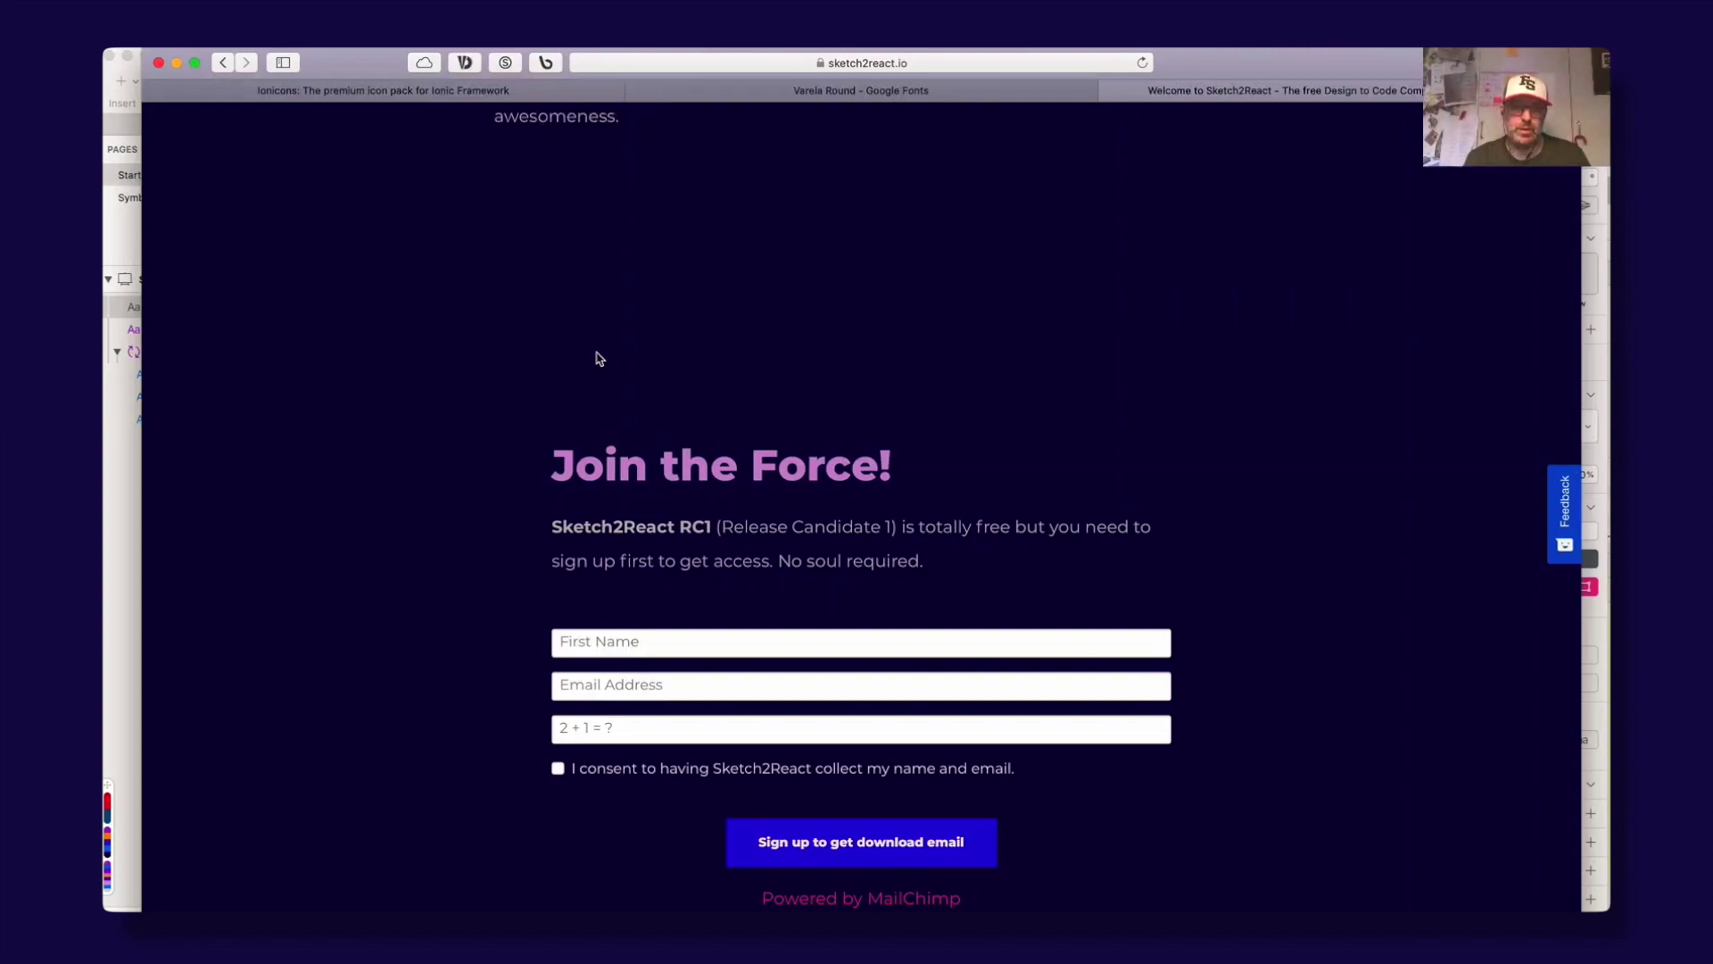